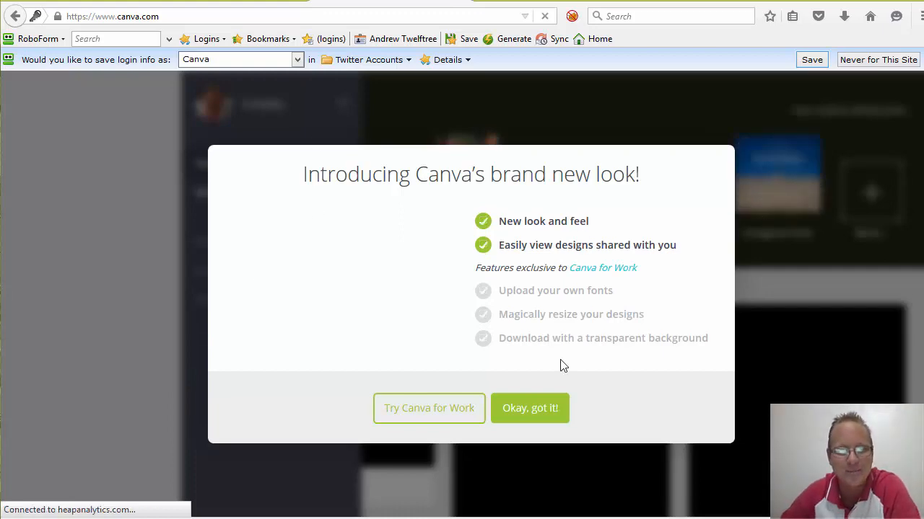
- Dismiss the 'Introducing Canva's brand new look' announcement with 'Okay, got it!'
click(532, 410)
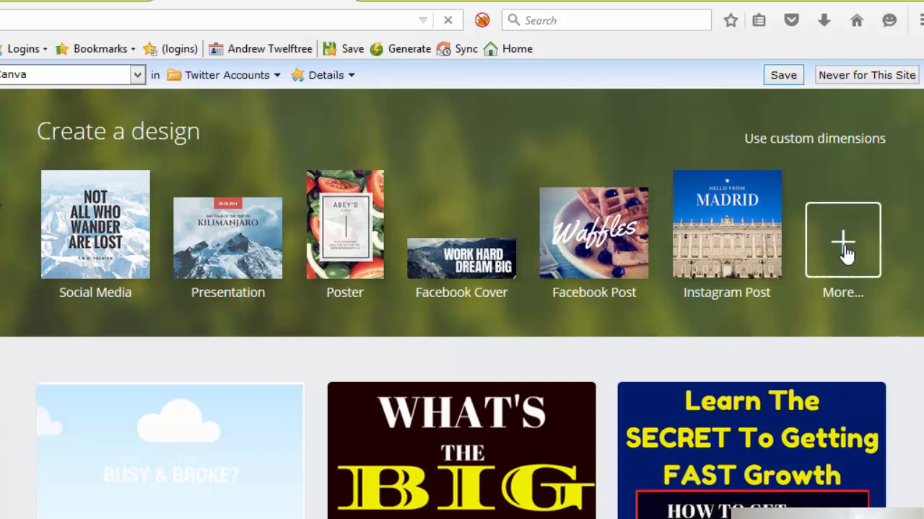
- Create a new design with custom dimensions of 975 × 280 px
click(834, 142)
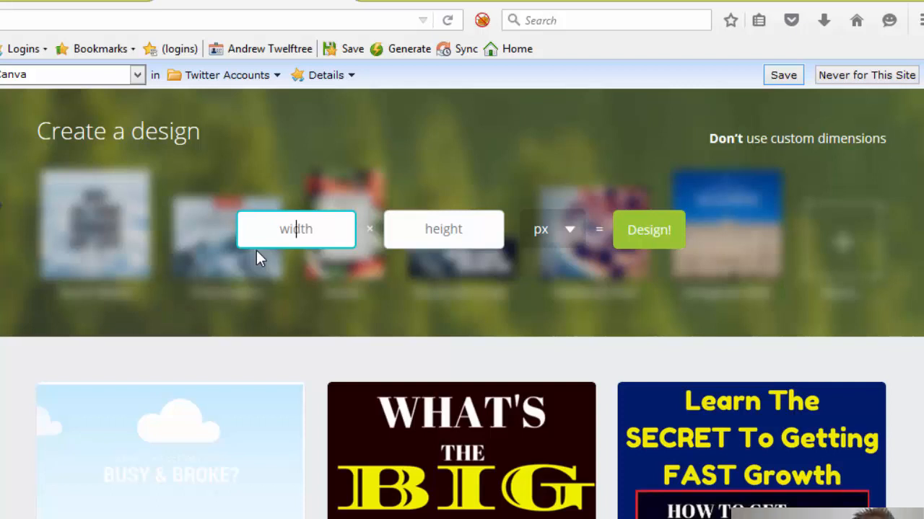
text(975)
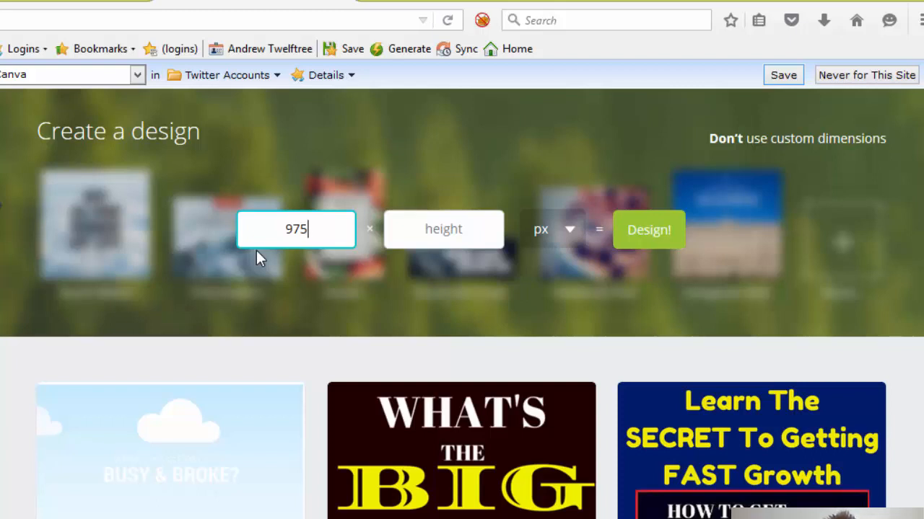
key(Tab)
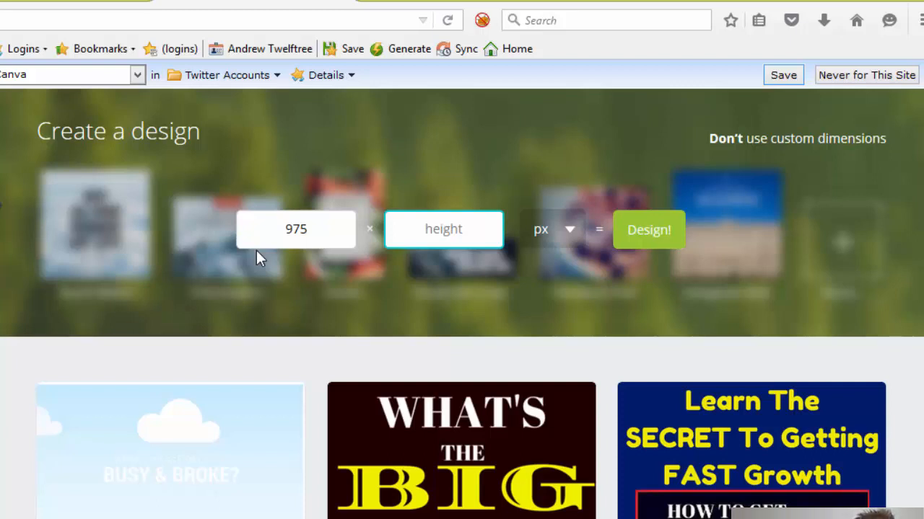
text(280)
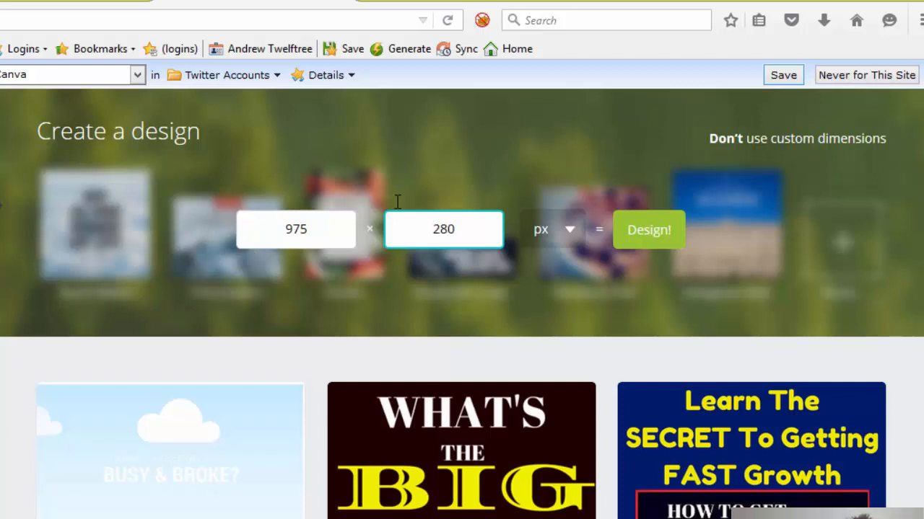
drag(311, 229, 250, 228)
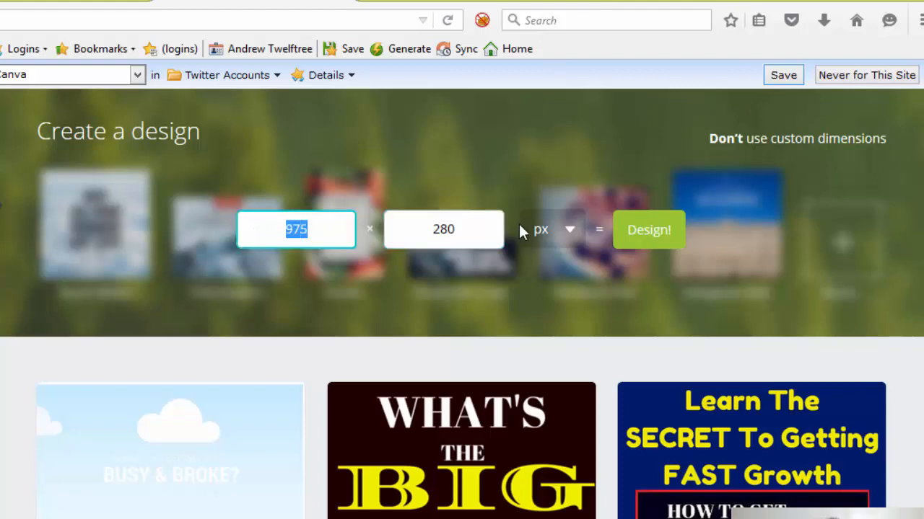
click(652, 231)
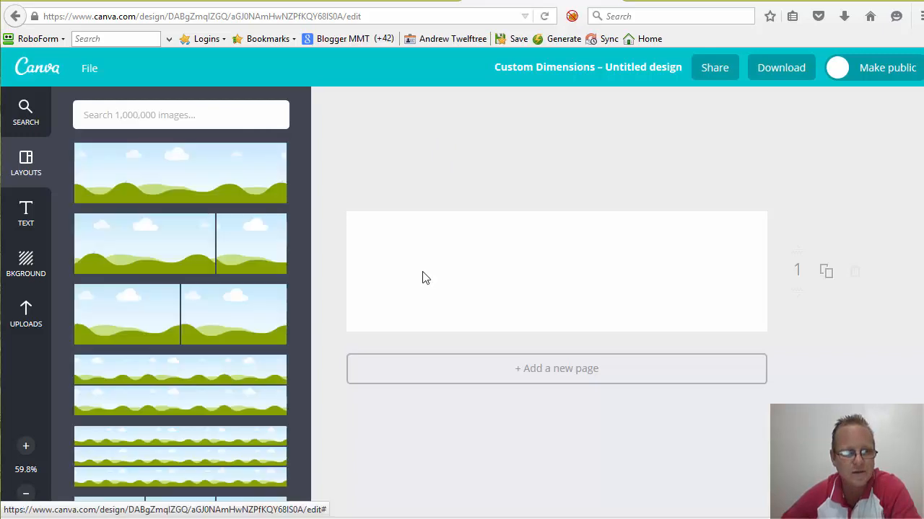
- Search the background image library for 'landscape' photos
click(24, 266)
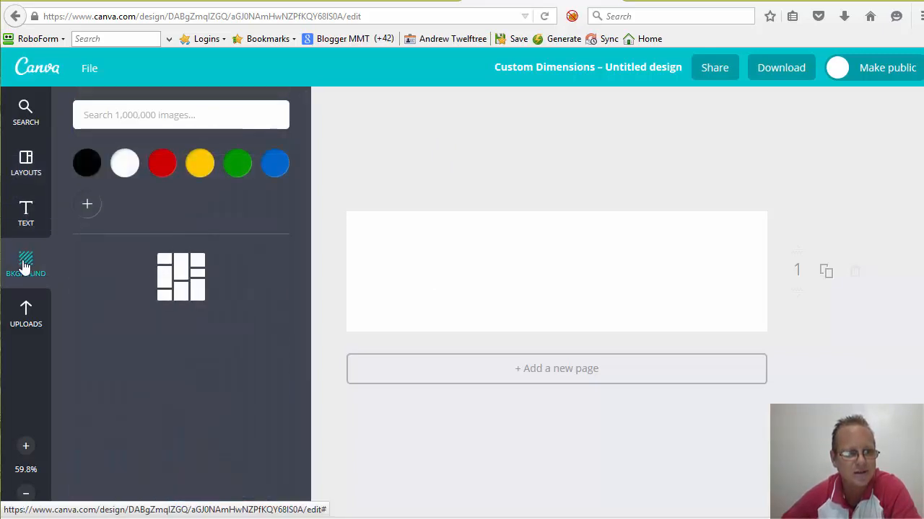
click(24, 114)
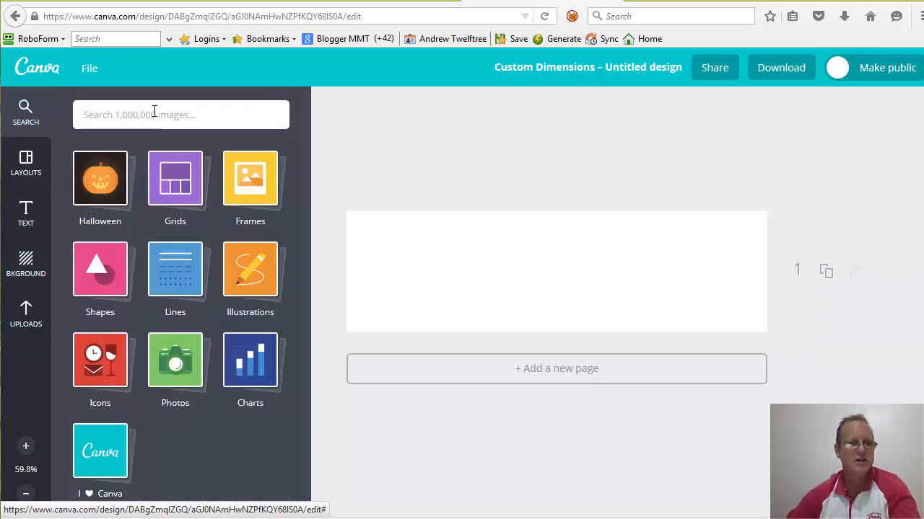
text(landscape)
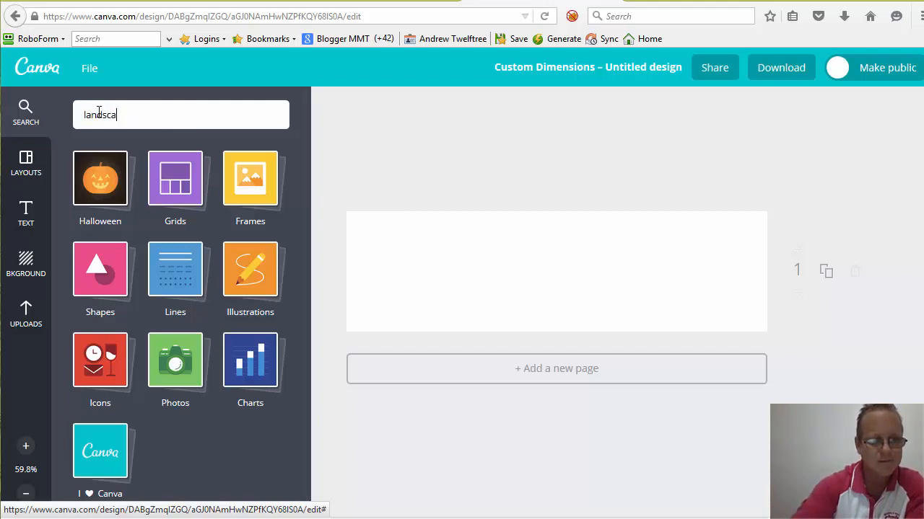
click(26, 110)
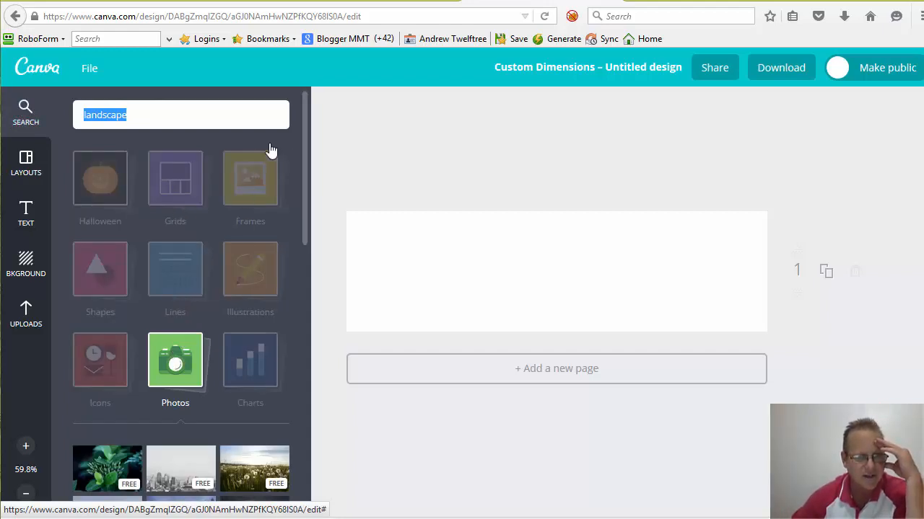
- Scroll the landscape photo results to find the seaside sunset photo
scroll(306, 168, down, 2)
scroll(303, 195, down, 1)
drag(303, 195, 296, 263)
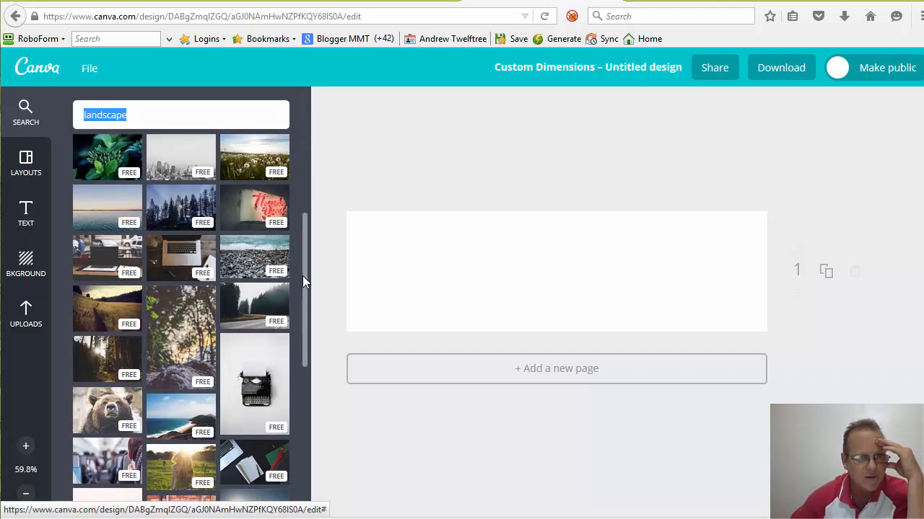
scroll(303, 275, down, 1)
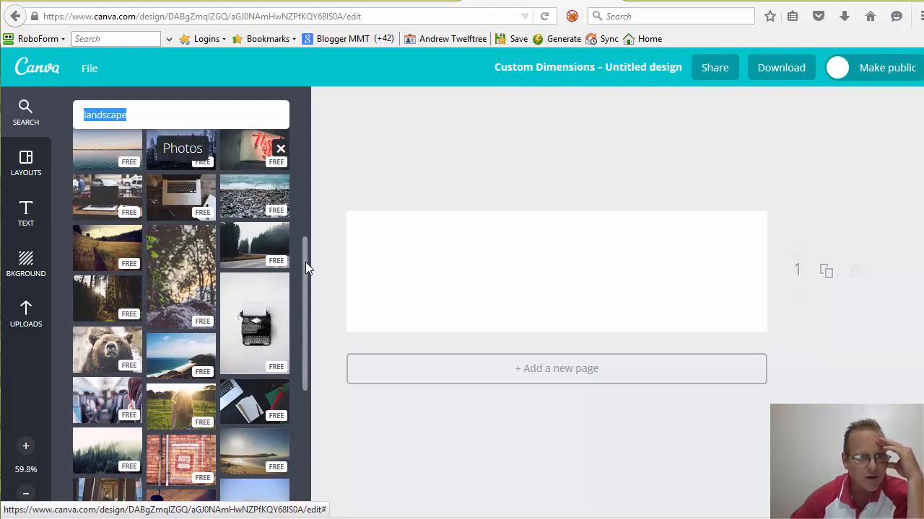
scroll(305, 287, down, 2)
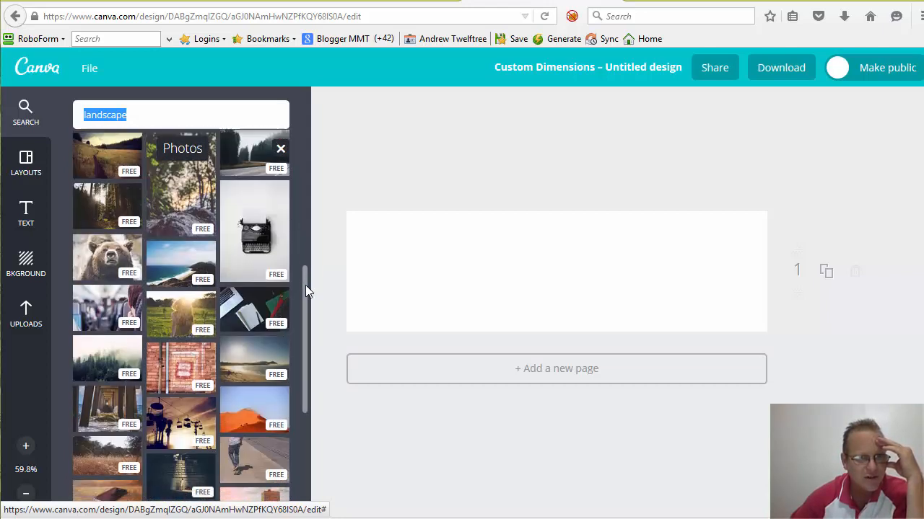
scroll(305, 285, down, 2)
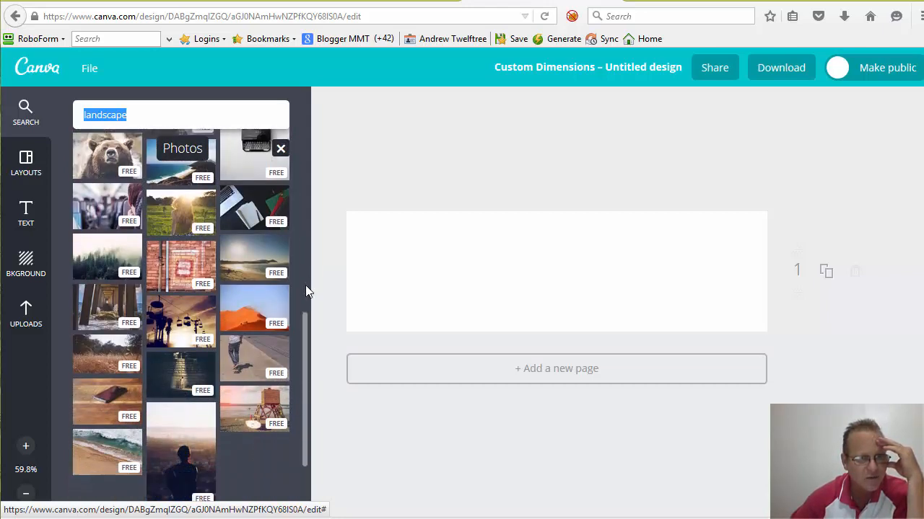
scroll(305, 285, down, 1)
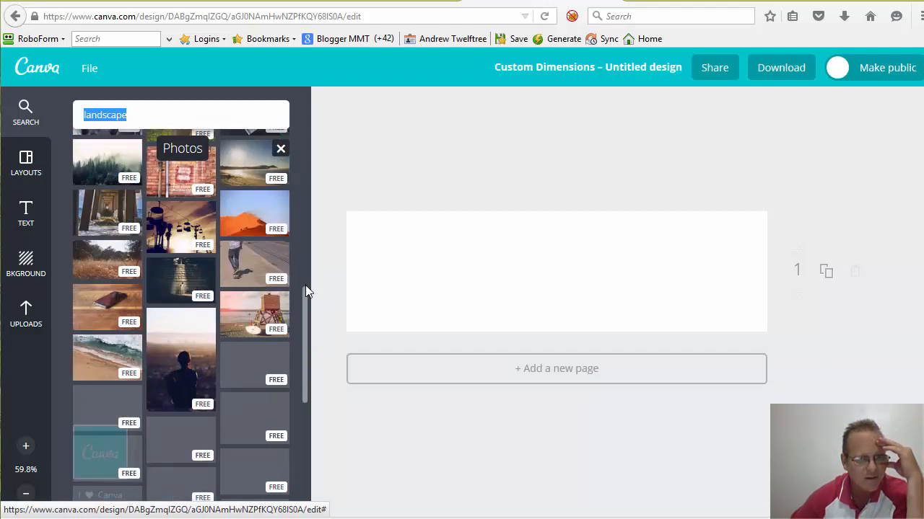
scroll(306, 290, down, 3)
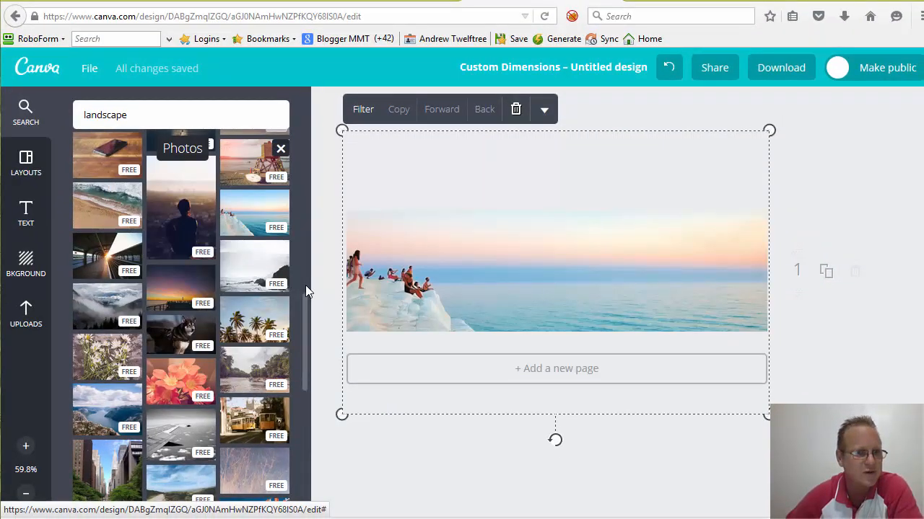
key(t)
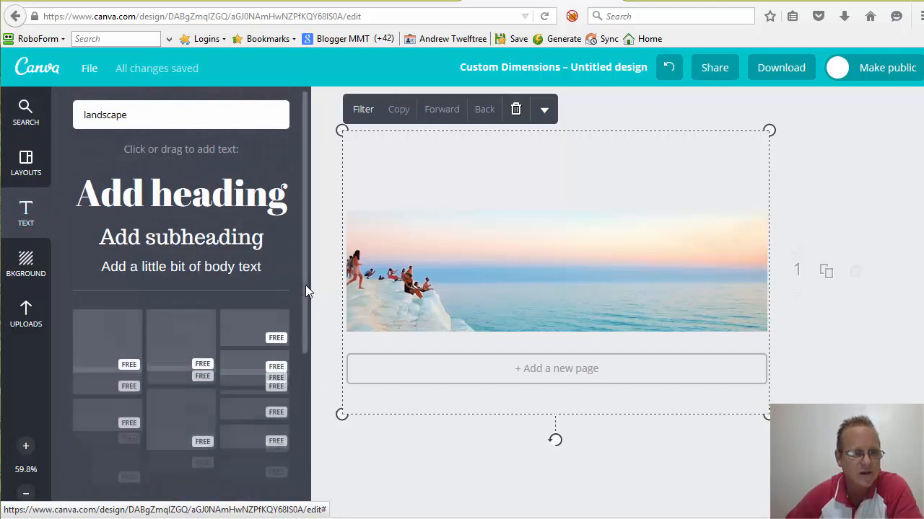
scroll(305, 285, down, 3)
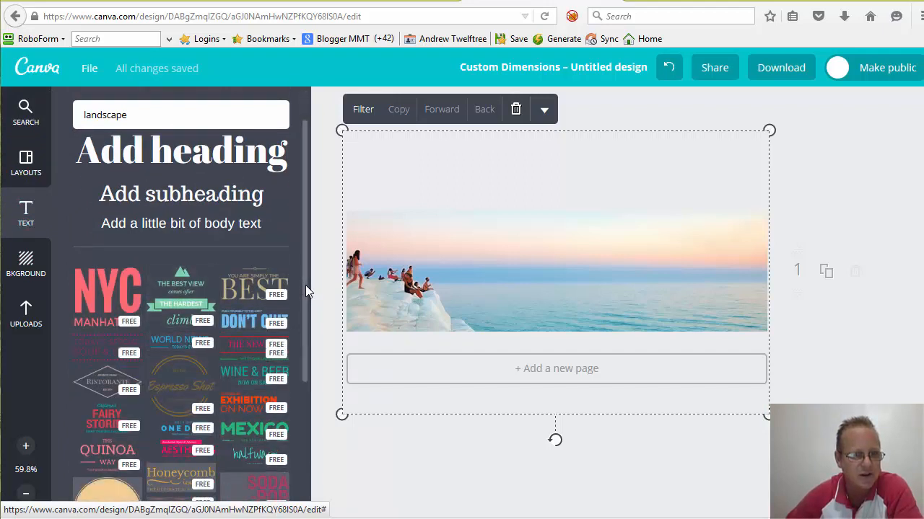
scroll(305, 285, down, 1)
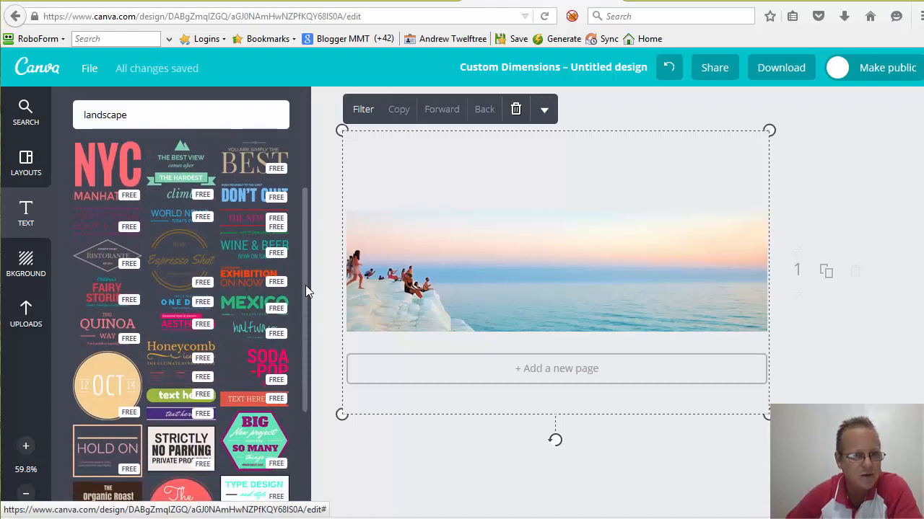
scroll(305, 285, down, 2)
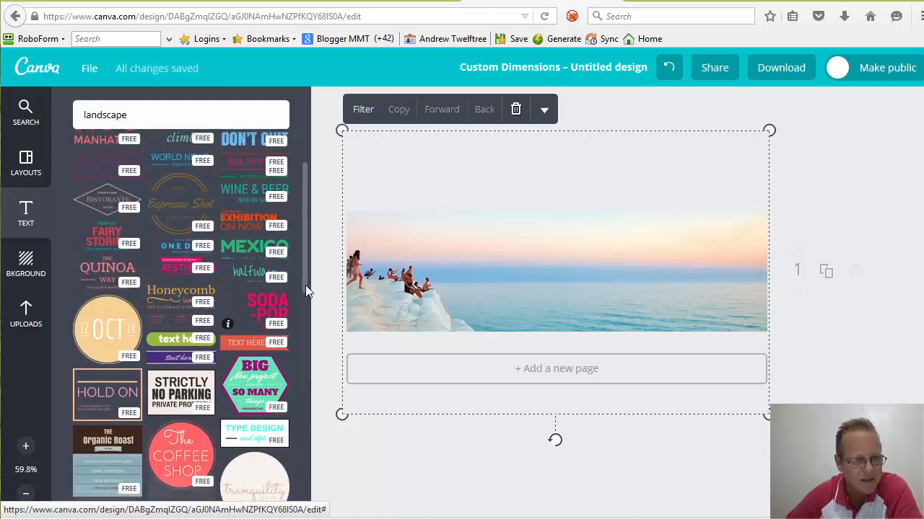
scroll(305, 285, down, 2)
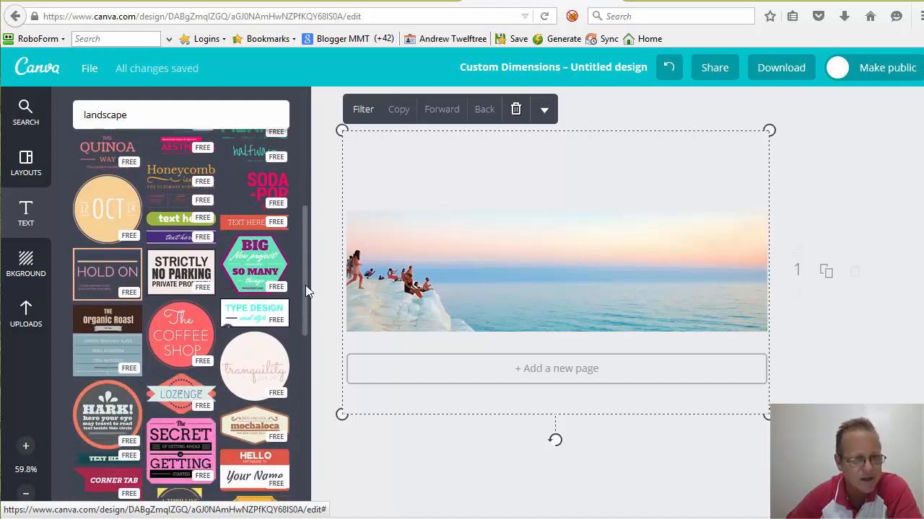
scroll(306, 285, down, 1)
scroll(305, 285, down, 1)
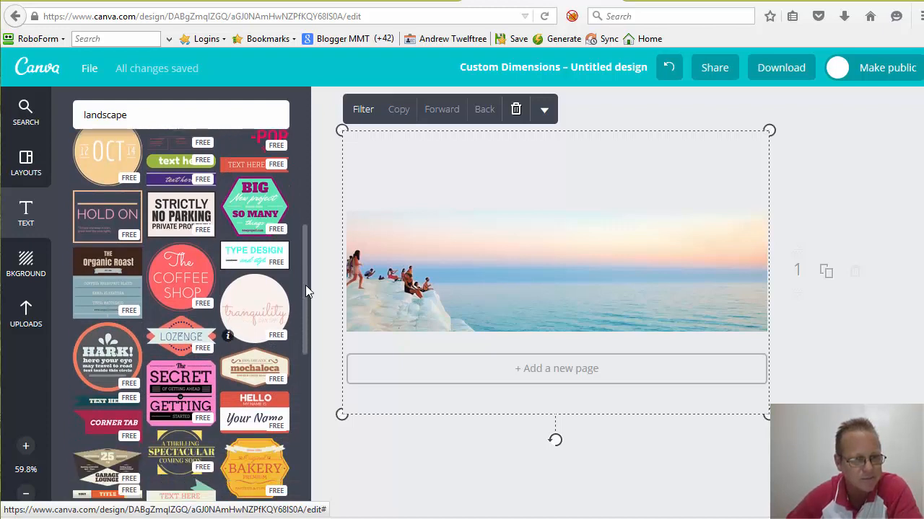
scroll(305, 285, down, 1)
scroll(306, 285, down, 2)
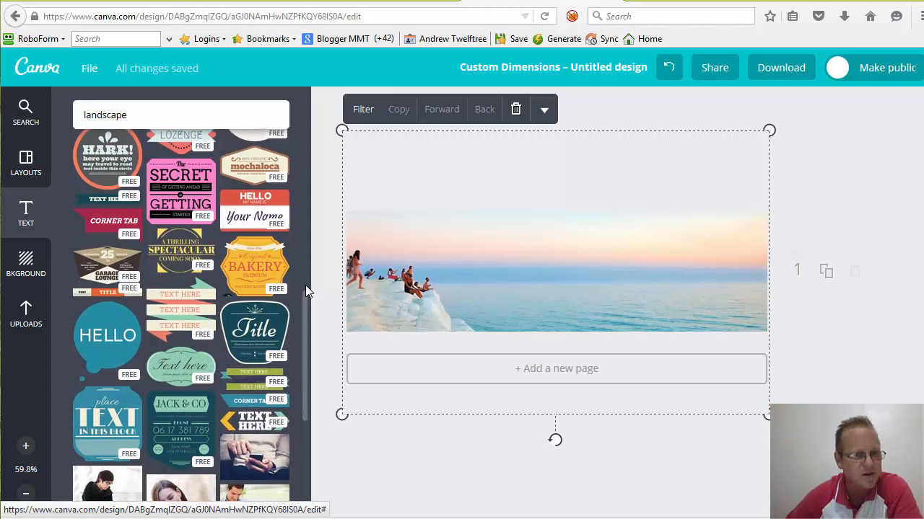
scroll(306, 288, down, 2)
scroll(306, 287, down, 3)
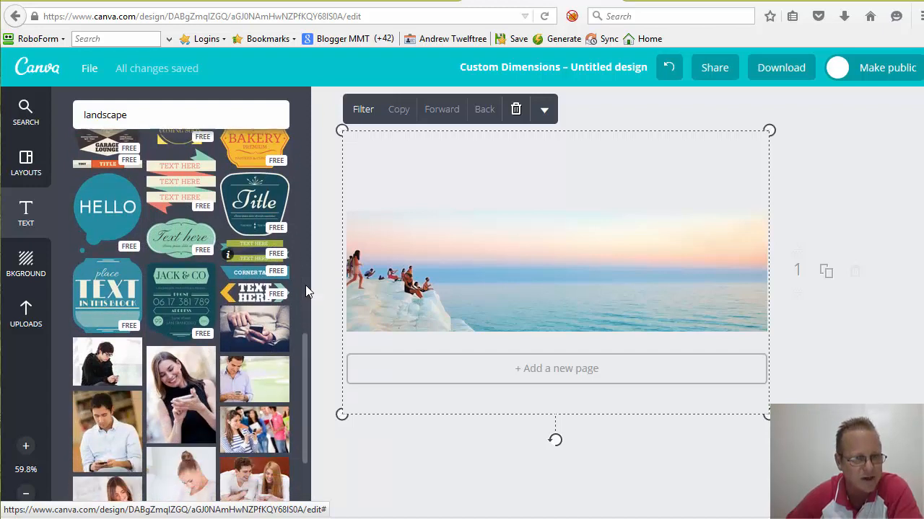
scroll(305, 285, down, 2)
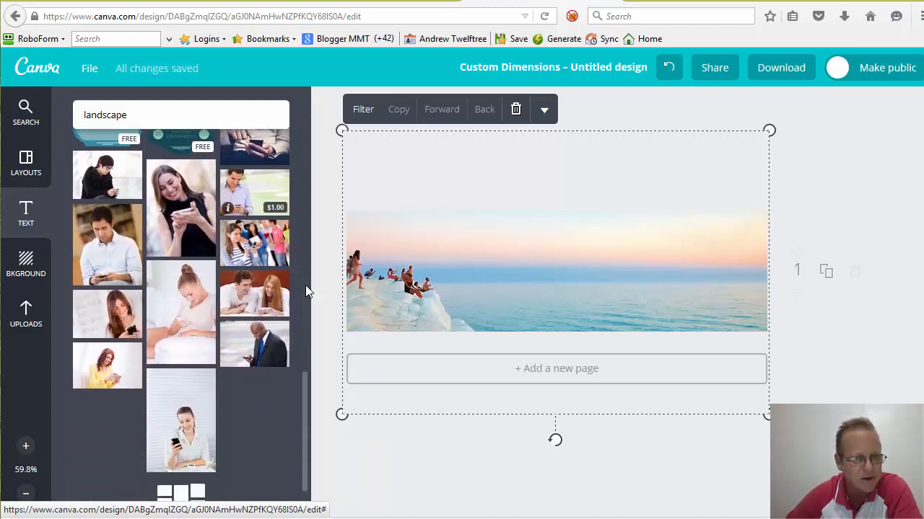
scroll(305, 285, up, 4)
scroll(305, 285, up, 3)
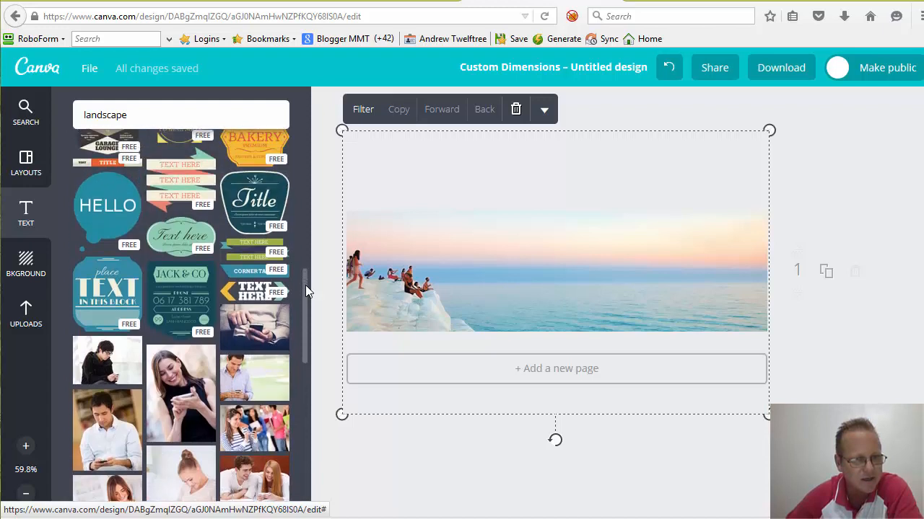
scroll(306, 285, up, 4)
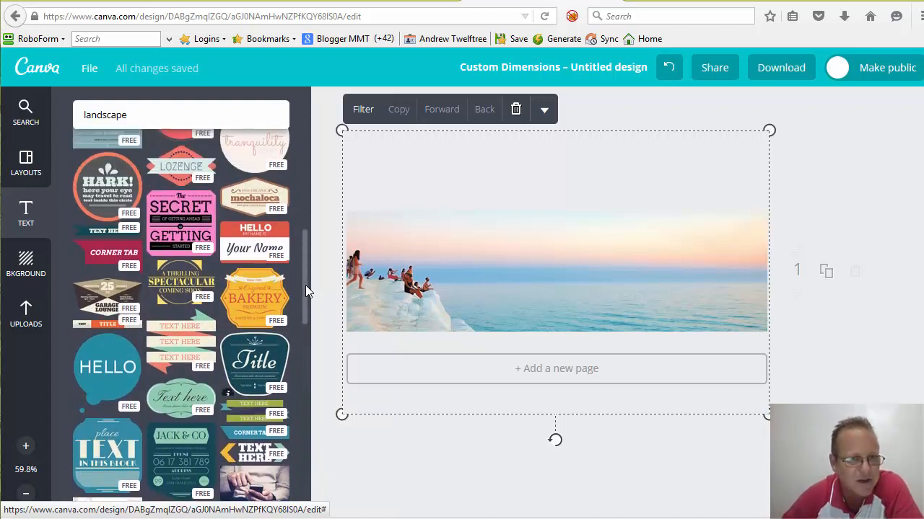
scroll(305, 285, up, 4)
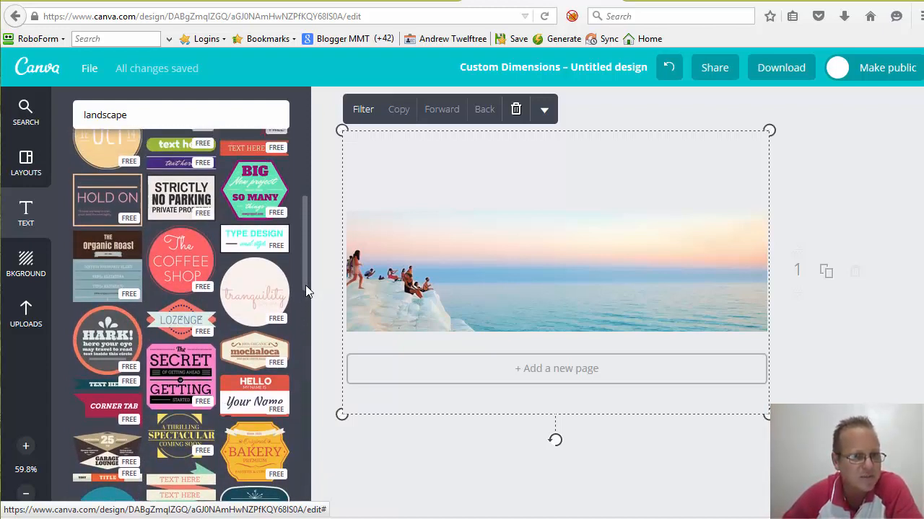
key(Escape)
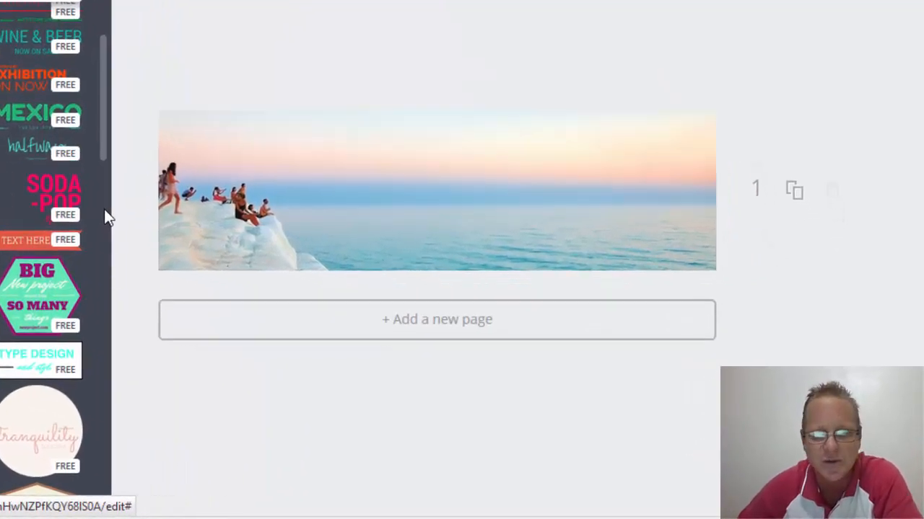
- Paste the title layout, put the user's name in the headline, and change 'icecream' to 'Business'
key(ctrl+v)
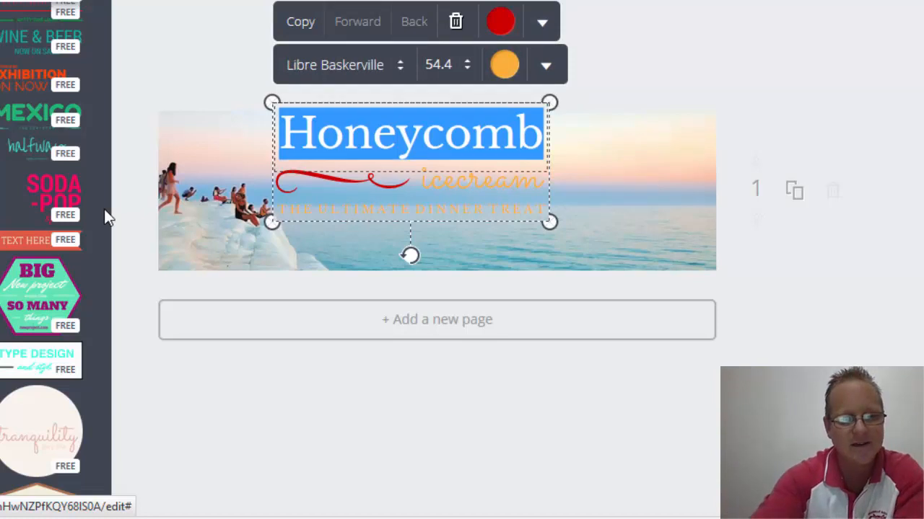
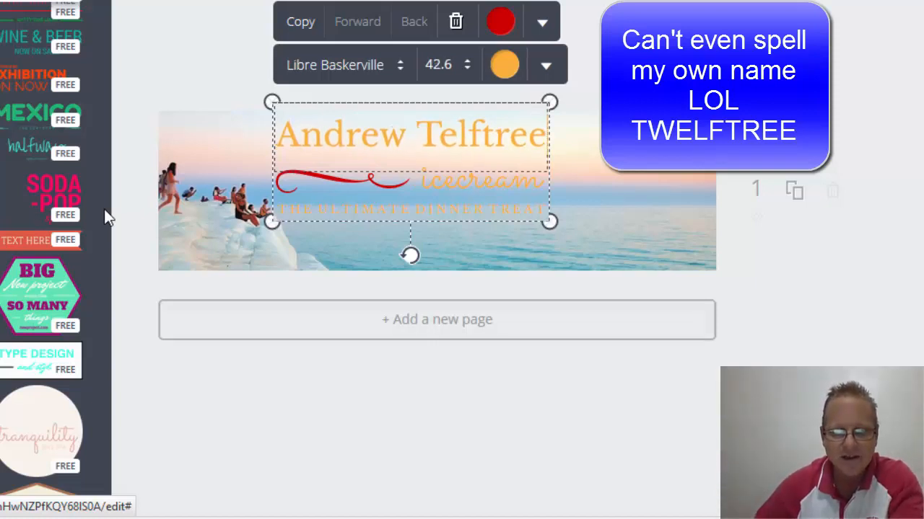
key(Tab)
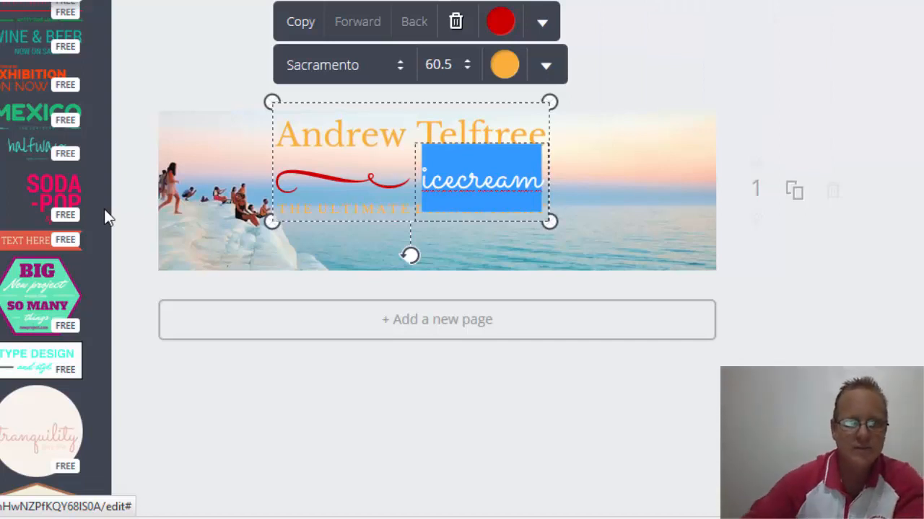
text(B)
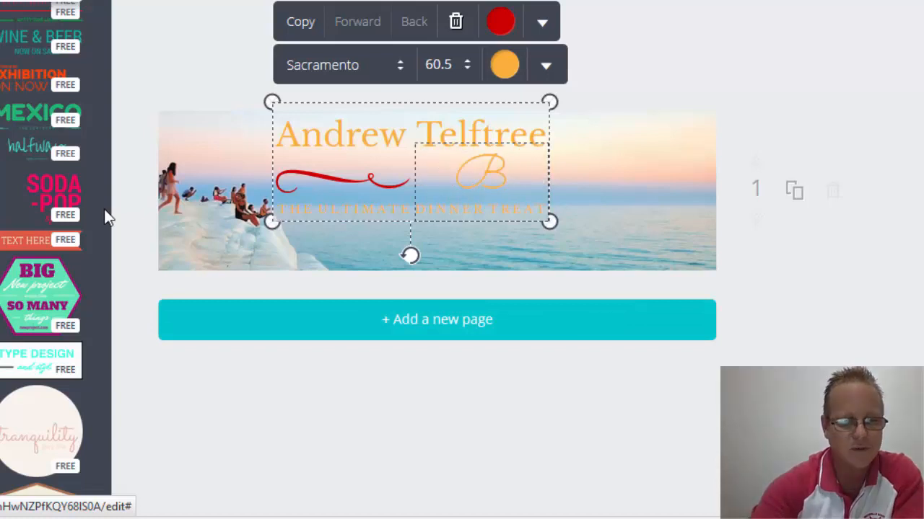
text(usiness)
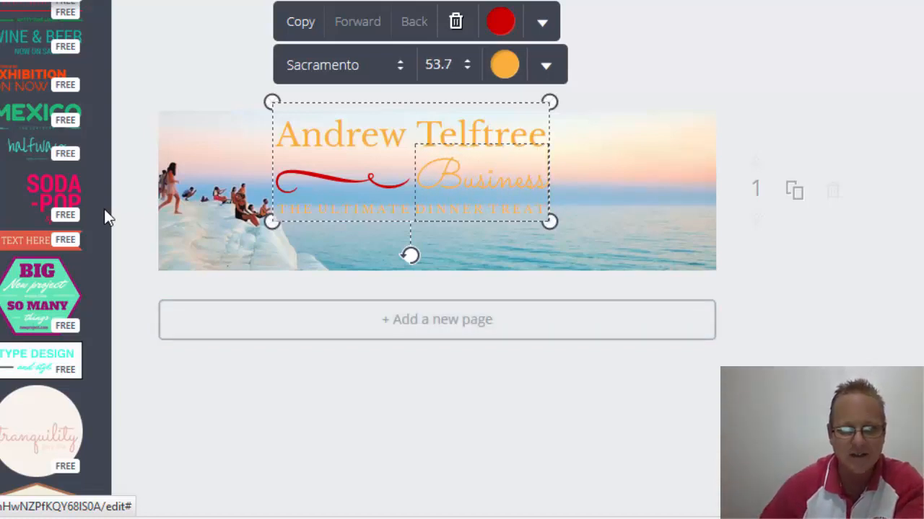
key(Tab)
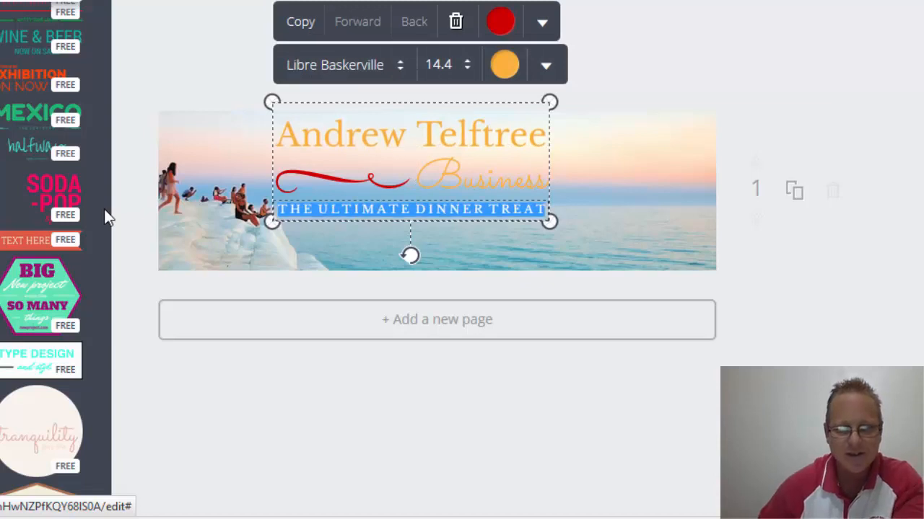
- Replace the tagline with 'Teaching Others To Succeed' and colour it black
key(BackSpace)
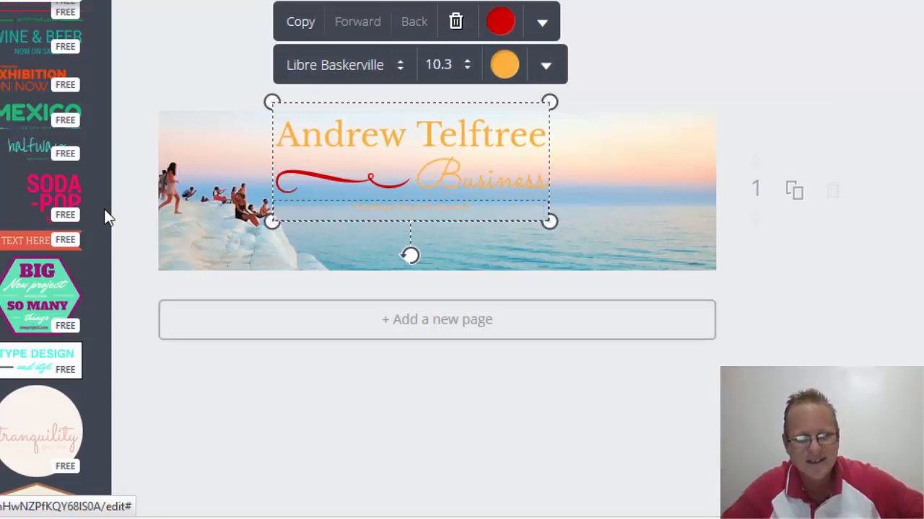
text(Teaching Others To Succeed)
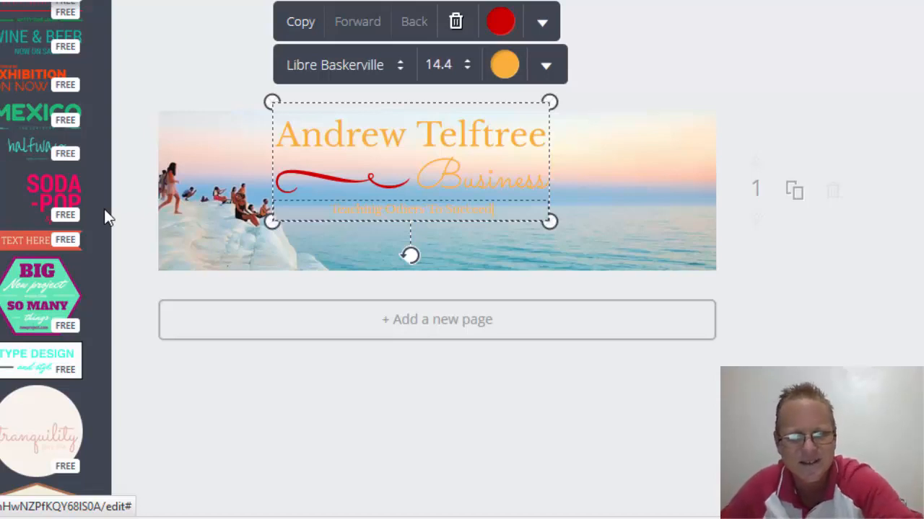
key(shift+Left)
key(shift+Left)
key(shift+Left)
key(shift+Left)
key(shift+Left)
key(shift+Left)
key(shift+Left)
key(shift+Left)
key(shift+Left)
key(shift+Left)
key(shift+Left)
key(shift+Left)
key(shift+Left)
key(shift+Left)
key(shift+Left)
key(shift+Left)
key(shift+Left)
key(shift+Left)
key(shift+Left)
key(shift+Left)
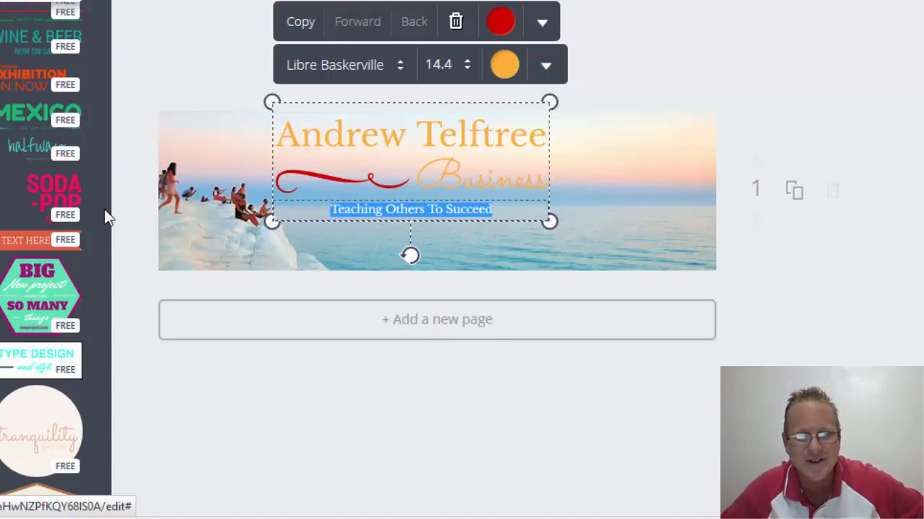
click(505, 65)
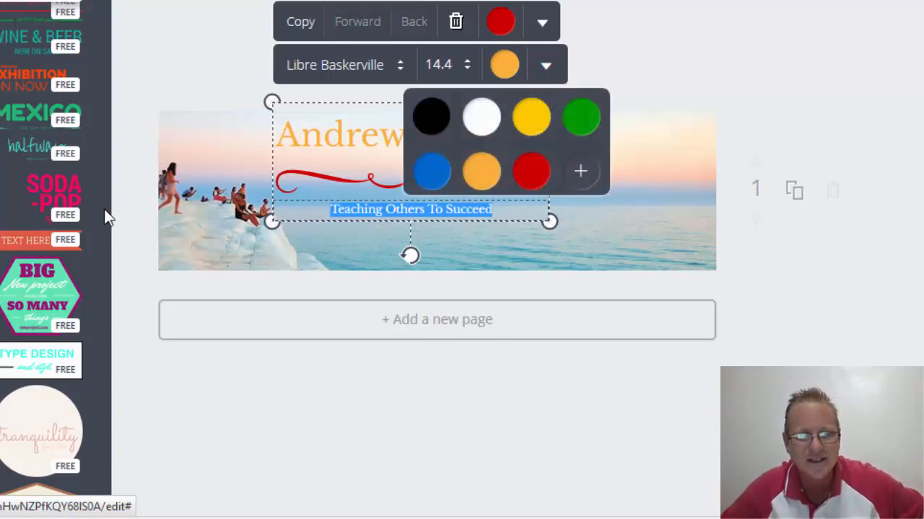
click(580, 171)
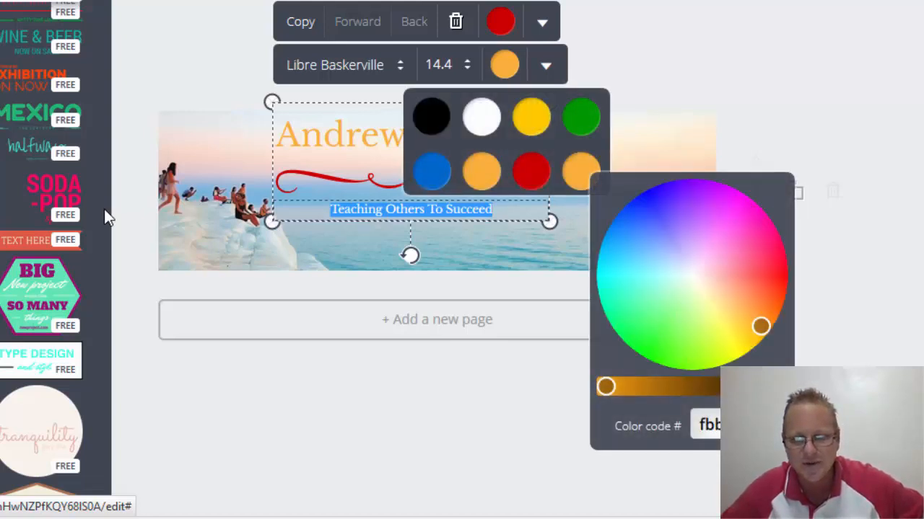
drag(606, 387, 779, 387)
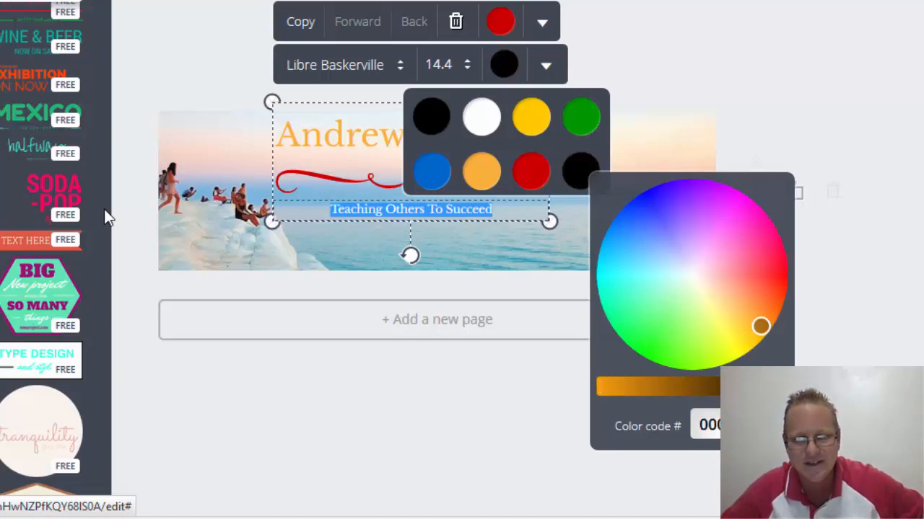
click(534, 404)
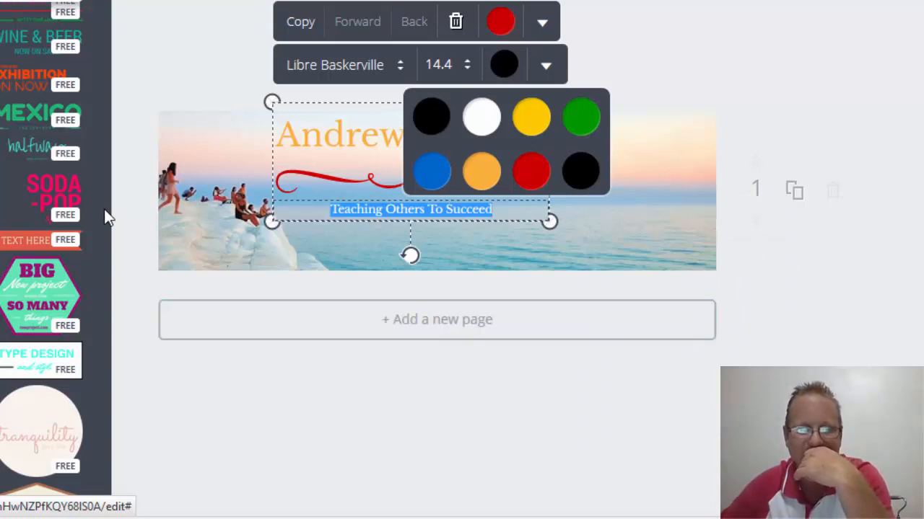
click(448, 397)
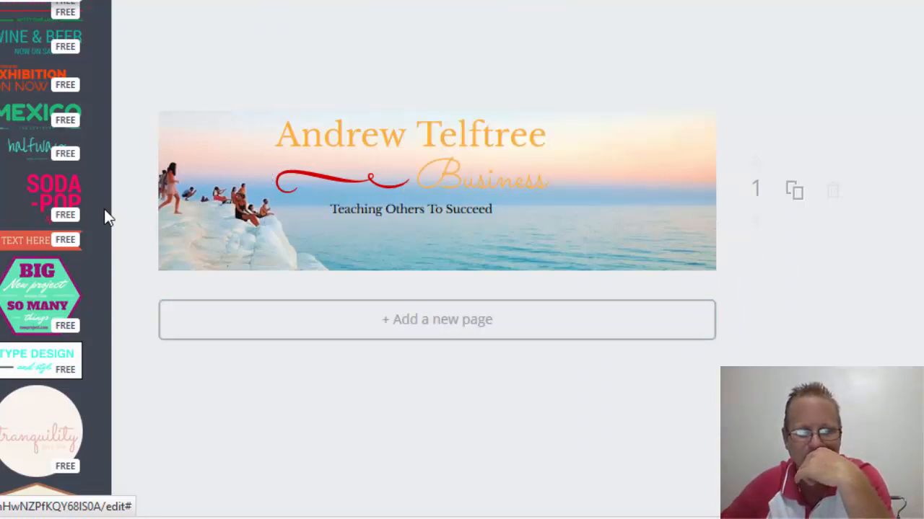
- Raise the tagline's font size to 17.8
click(482, 178)
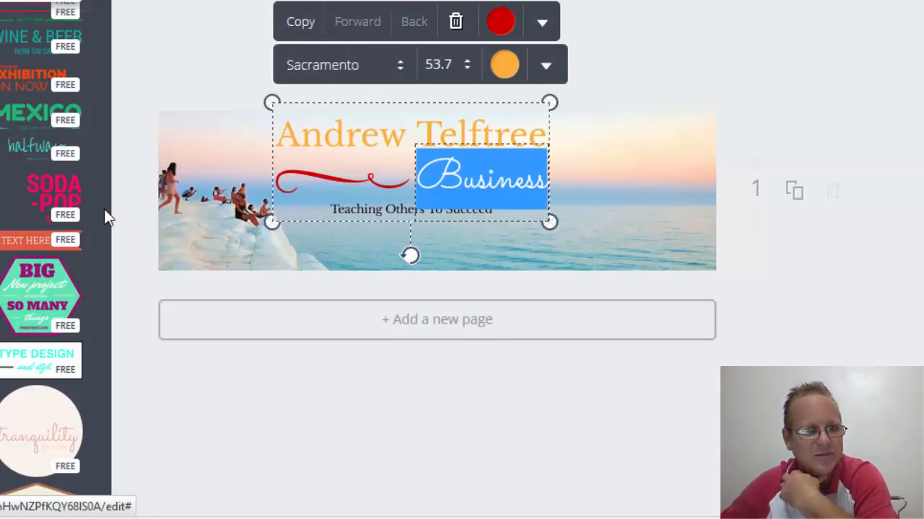
click(411, 210)
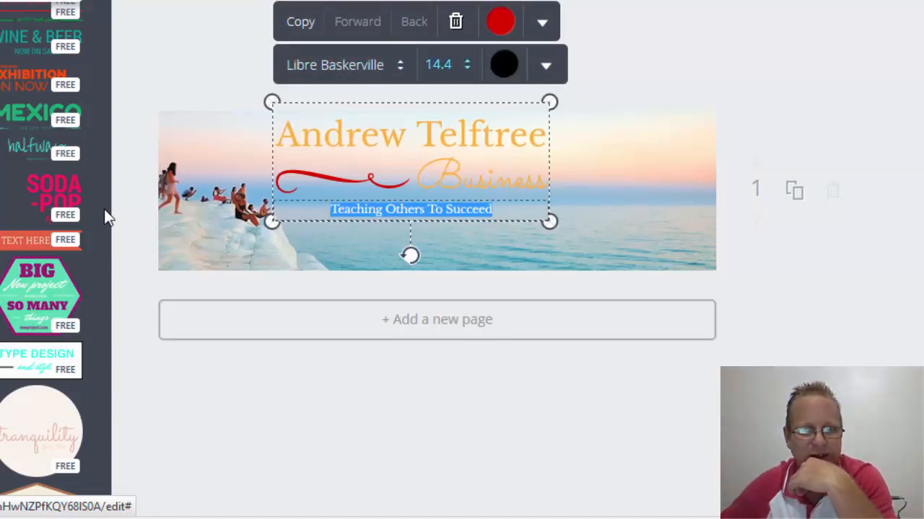
click(439, 65)
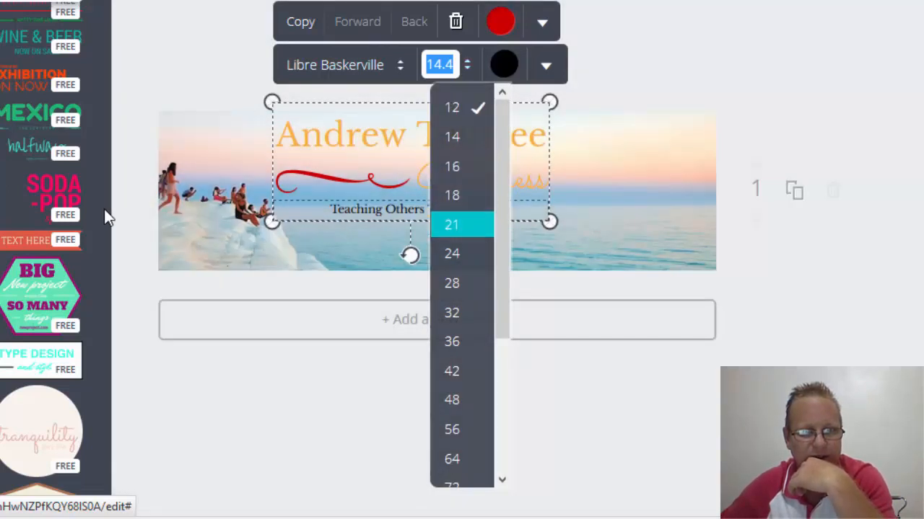
click(462, 224)
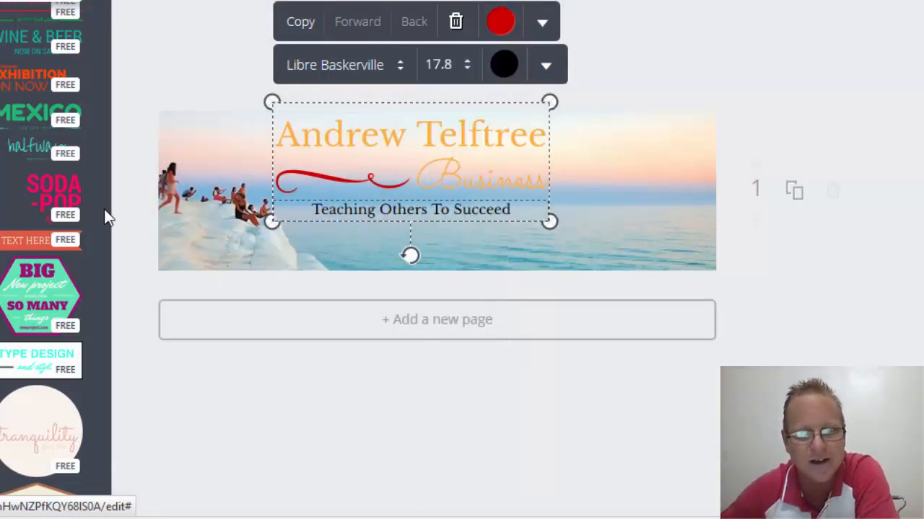
click(104, 209)
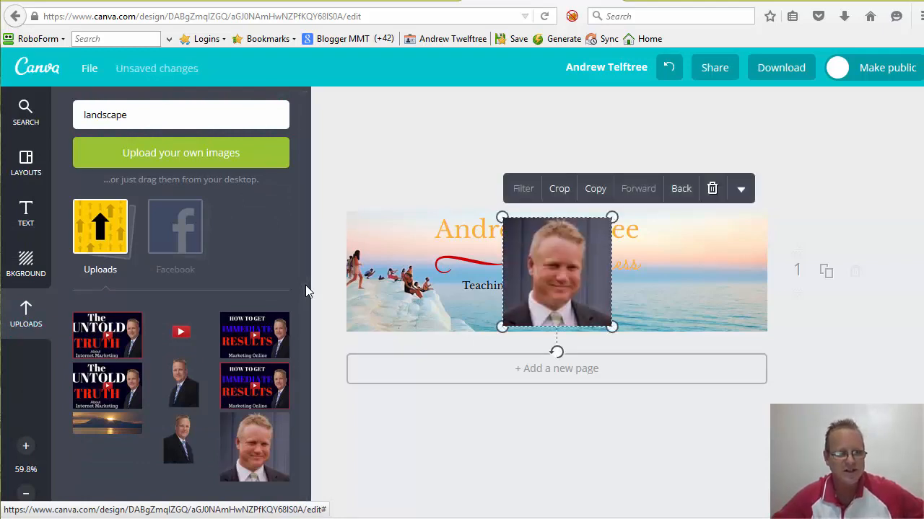
- Try the portrait at the banner's right end, then delete it
mouse_move(557, 272)
mouse_down()
mouse_move(712, 291)
mouse_move(727, 279)
mouse_move(713, 266)
mouse_move(710, 277)
mouse_up()
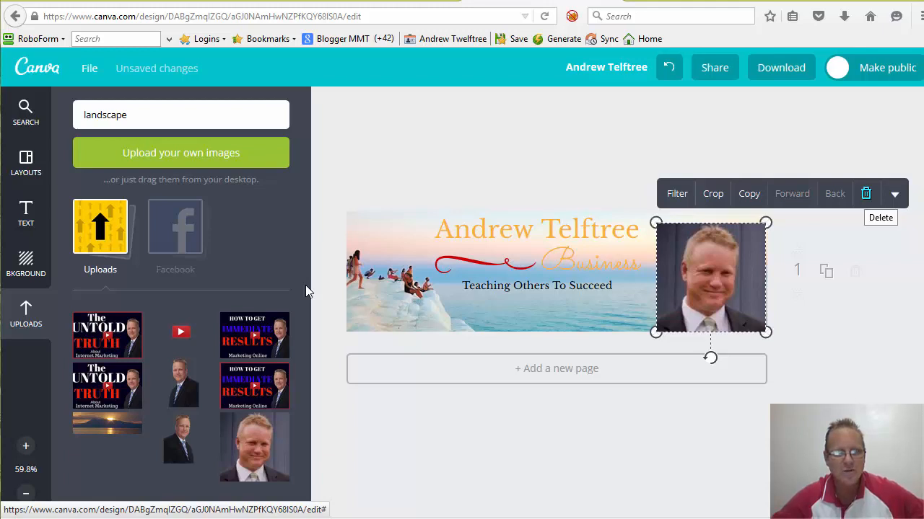
click(866, 194)
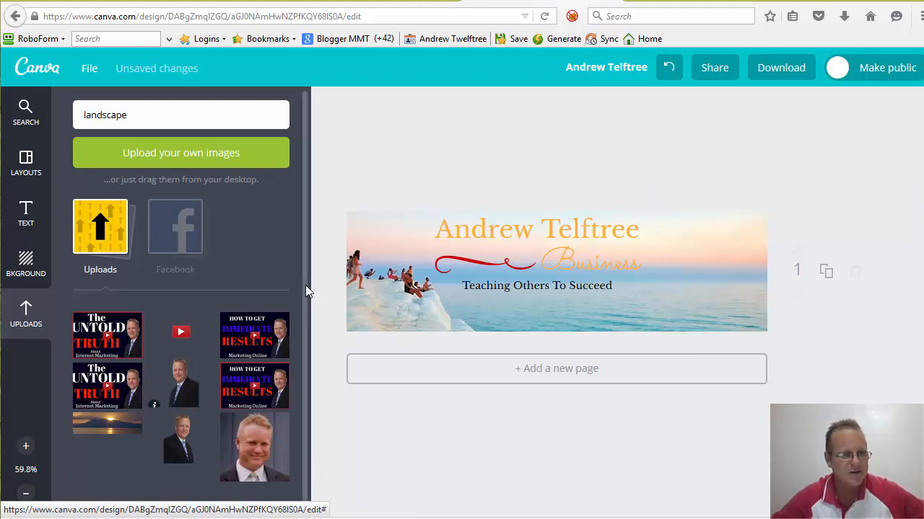
- Add the uploaded portrait at the banner's right end and enlarge it to full height
click(183, 383)
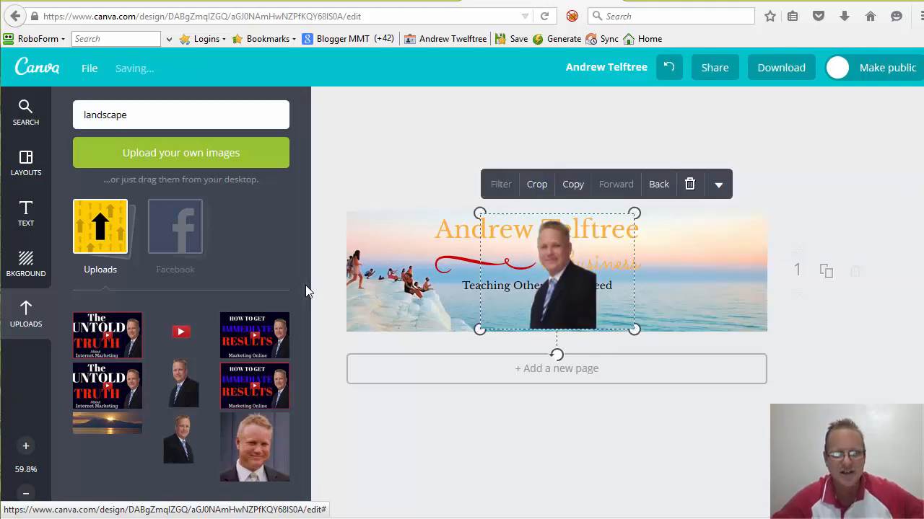
mouse_move(556, 271)
mouse_down()
mouse_move(740, 279)
mouse_move(724, 288)
mouse_move(730, 299)
mouse_up()
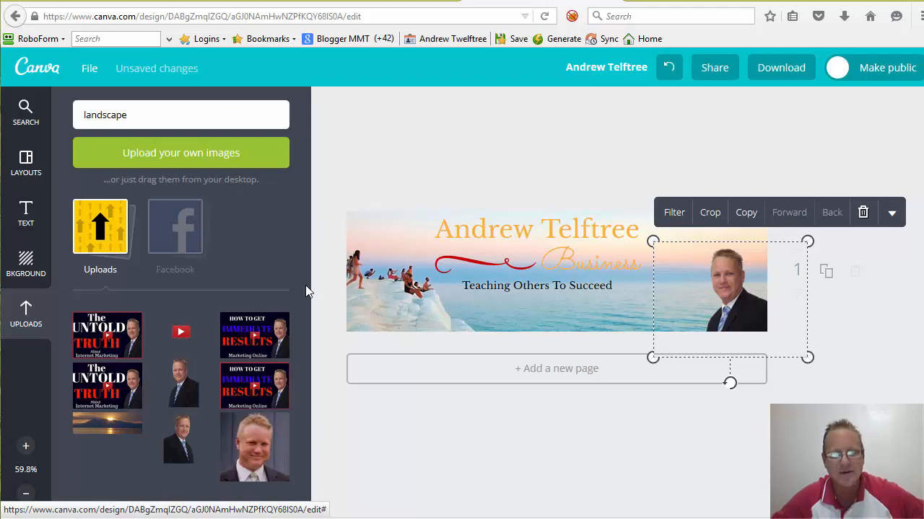
drag(653, 241, 604, 205)
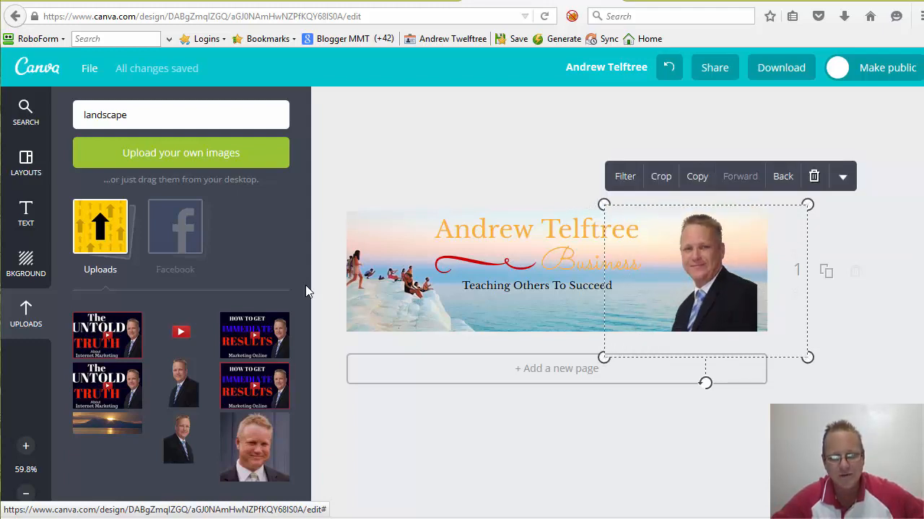
drag(705, 281, 720, 284)
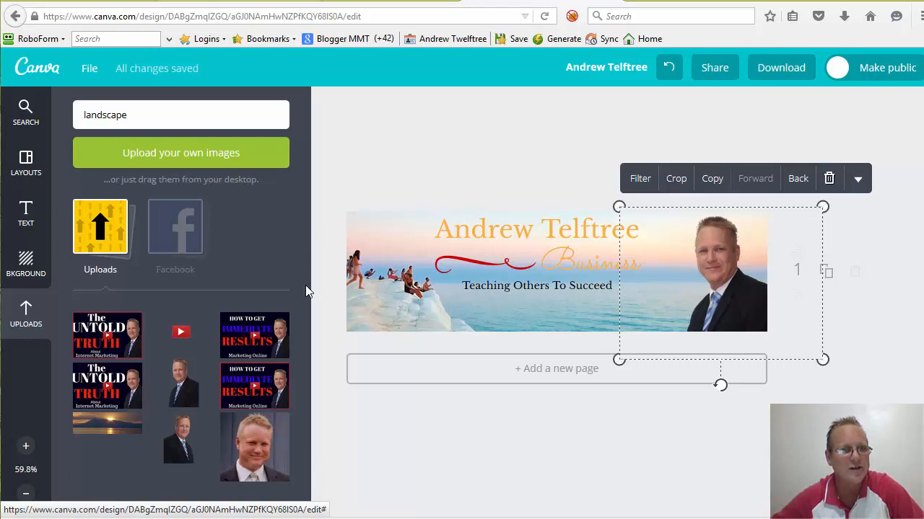
key(ctrl+Tab)
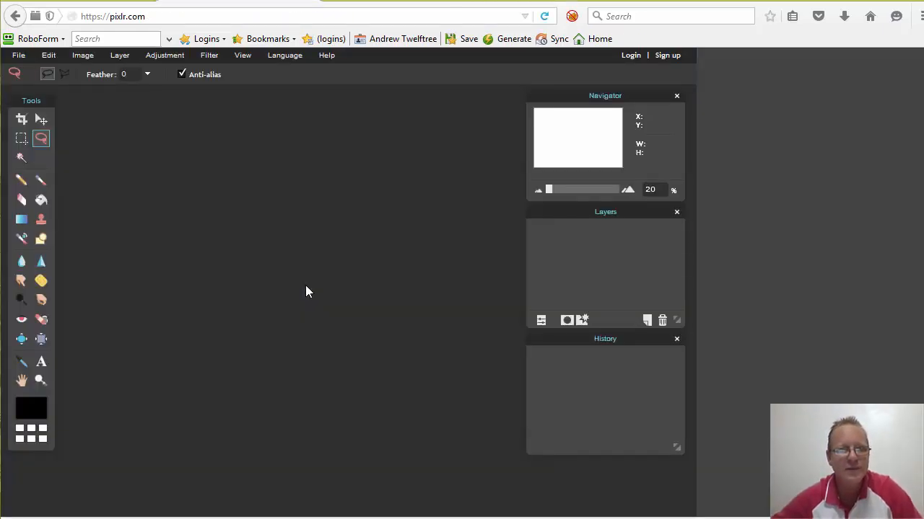
- Reload Pixlr Editor, leave the page, and choose Open Image From Computer
key(F5)
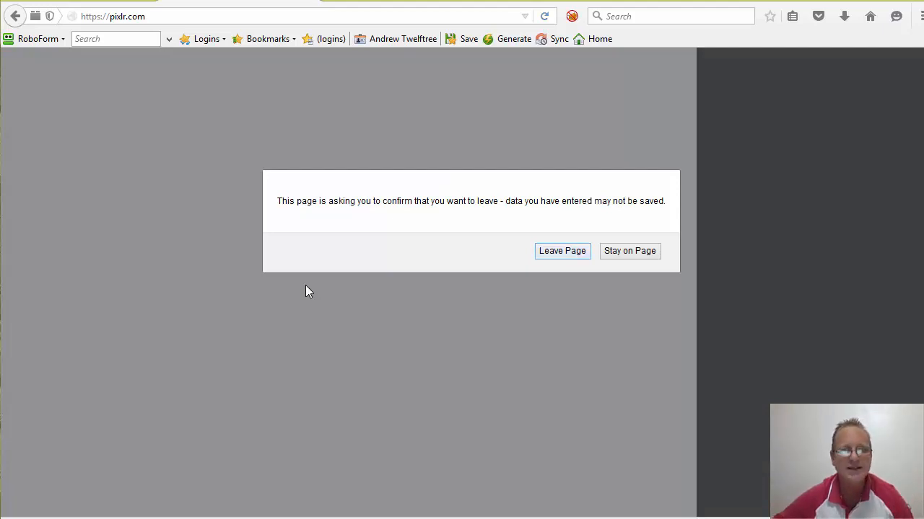
key(Return)
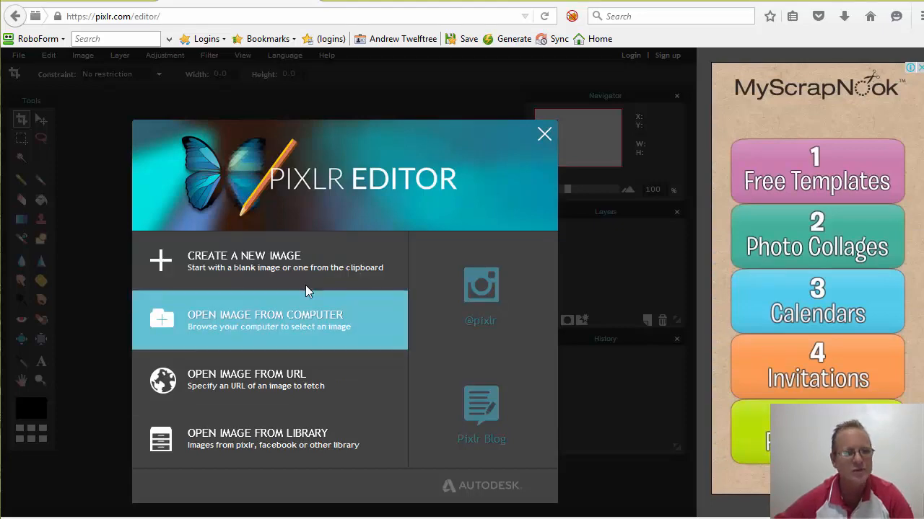
click(306, 292)
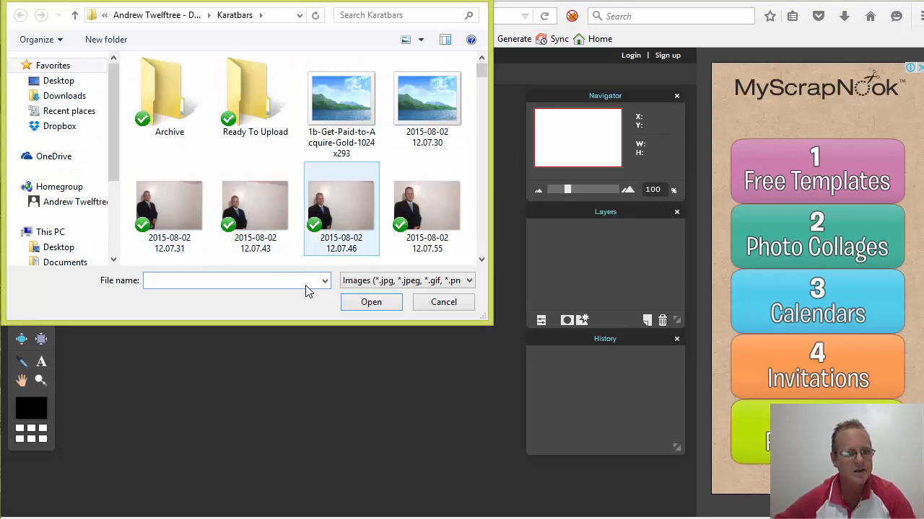
- Open the 2015-08-02 12.07.46 photo and unlock its Background layer as Layer 0
double_click(340, 209)
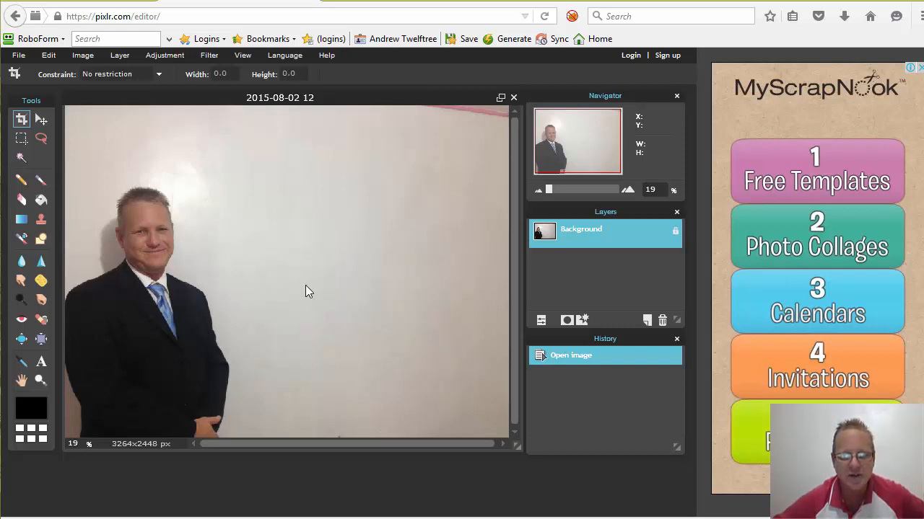
double_click(674, 230)
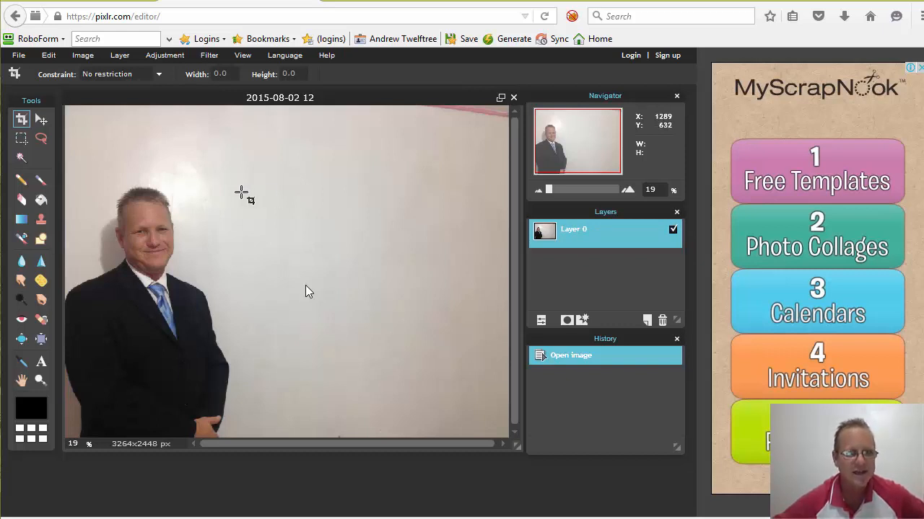
click(41, 138)
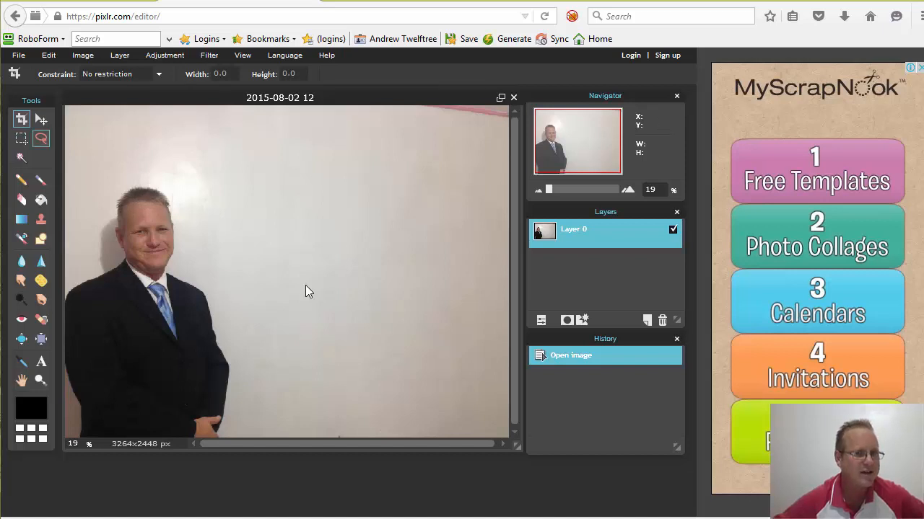
key(w)
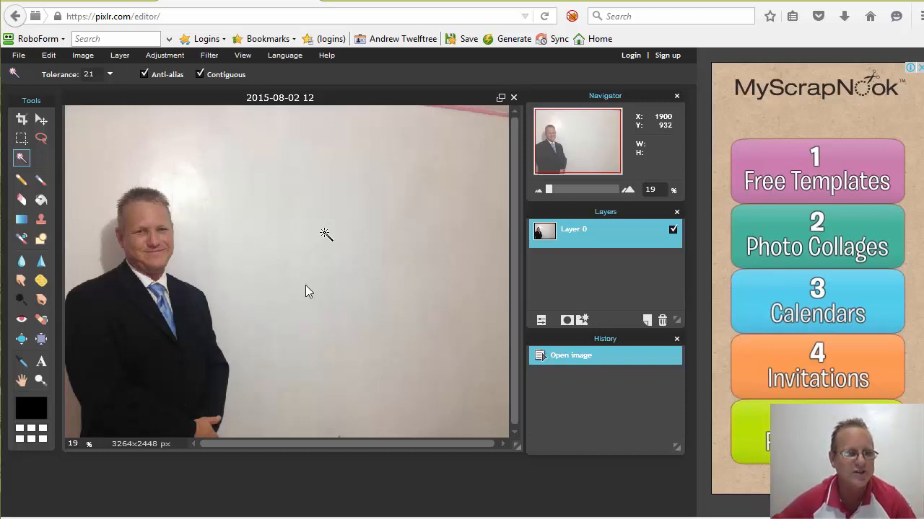
click(324, 233)
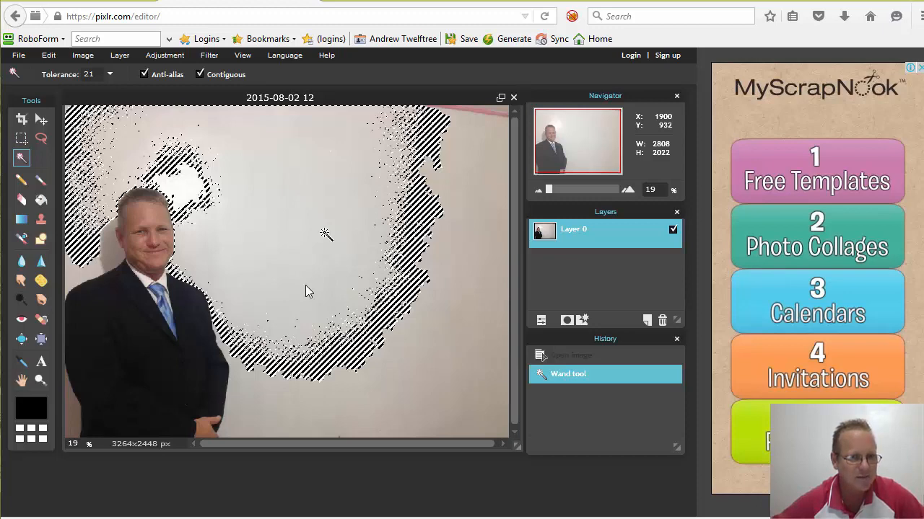
click(353, 335)
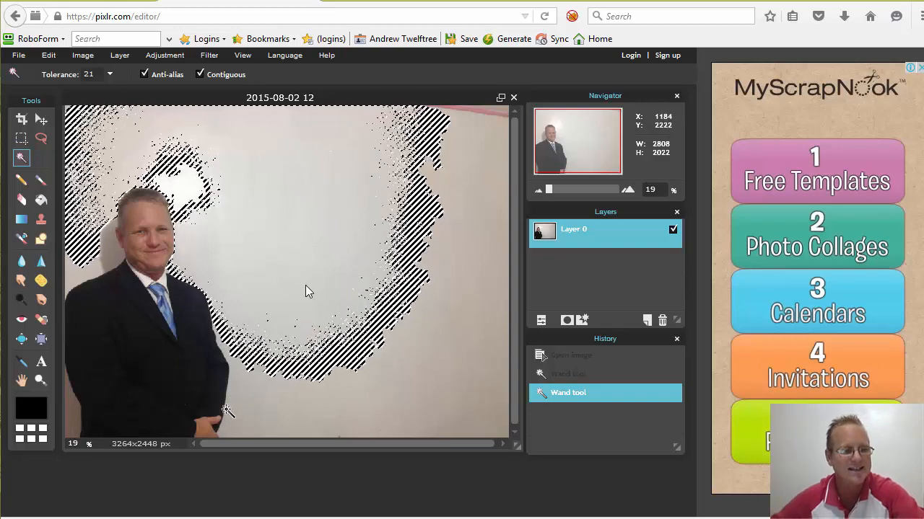
key(ctrl+z)
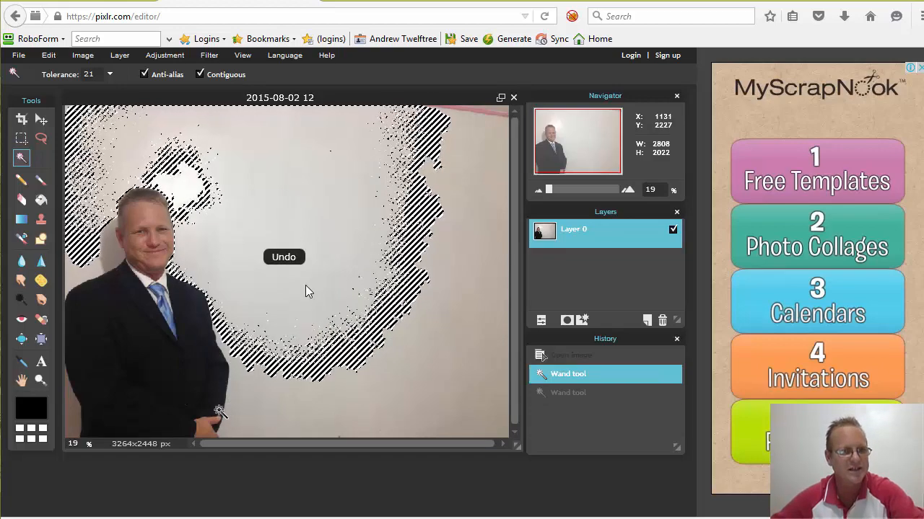
key(ctrl+z)
click(41, 138)
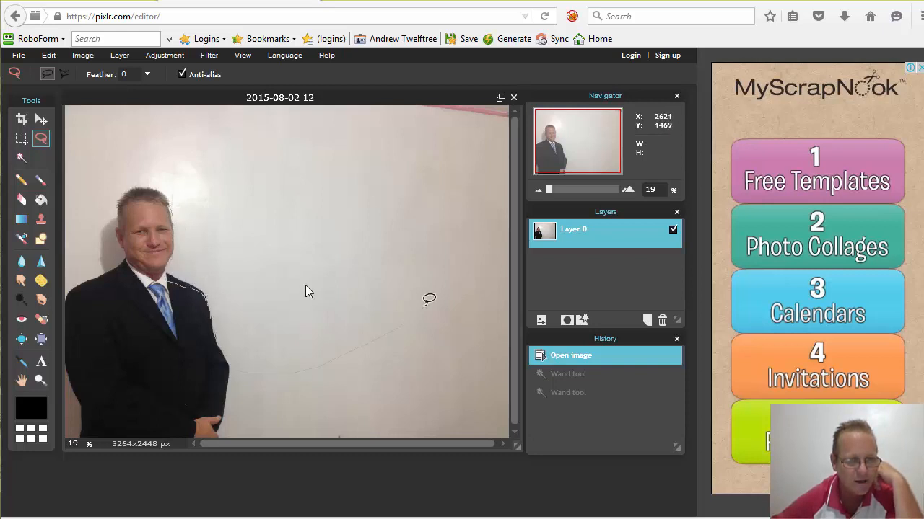
- Lasso the white wall beside the man's head and shoulder and delete it to transparency
drag(305, 292, 325, 107)
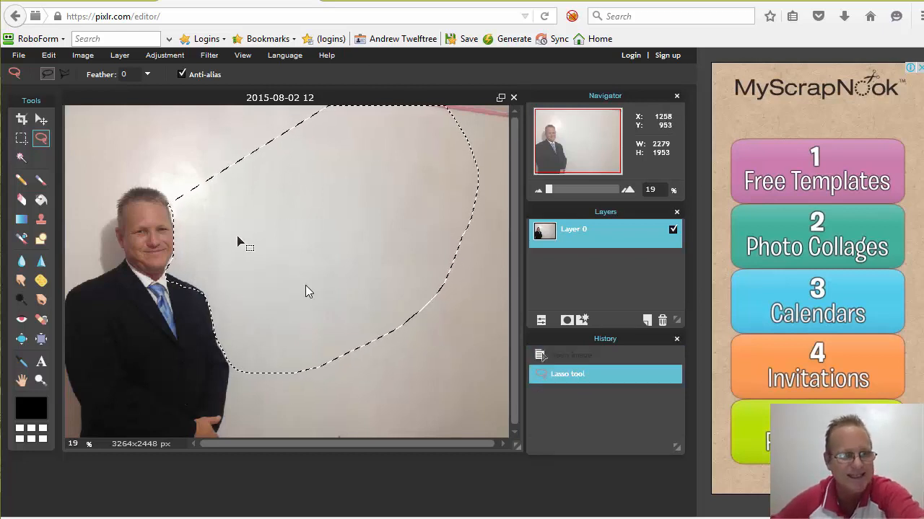
key(Delete)
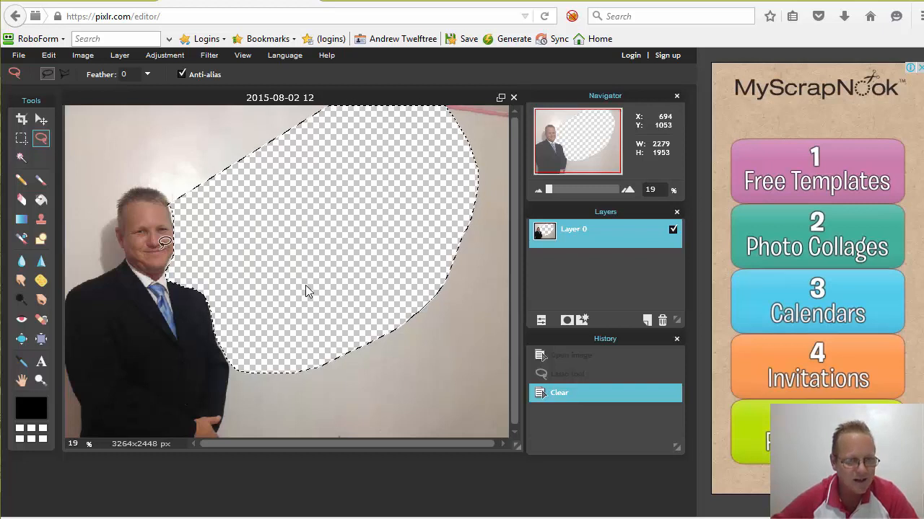
scroll(287, 248, down, 1)
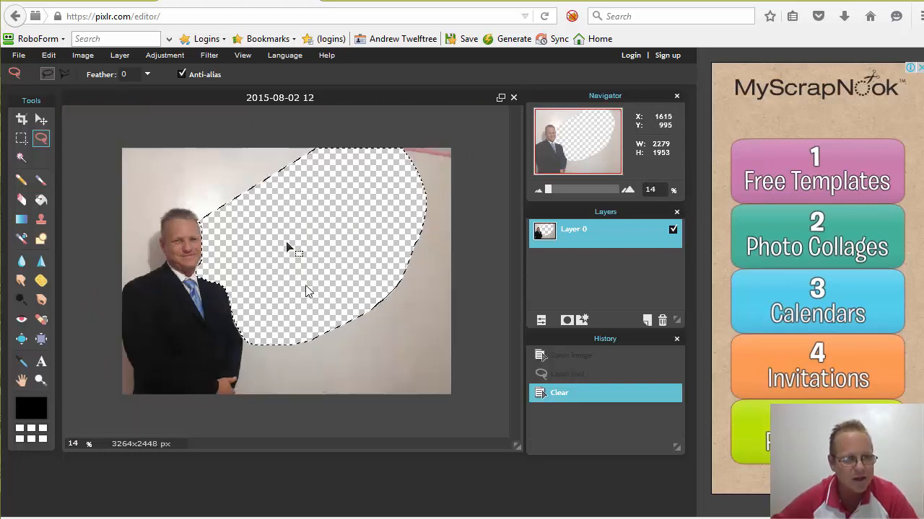
scroll(287, 247, up, 4)
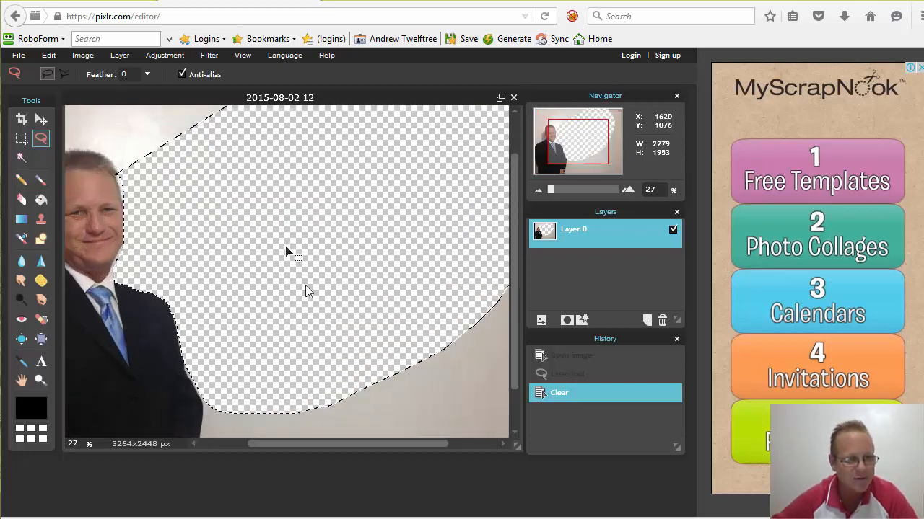
scroll(287, 251, up, 1)
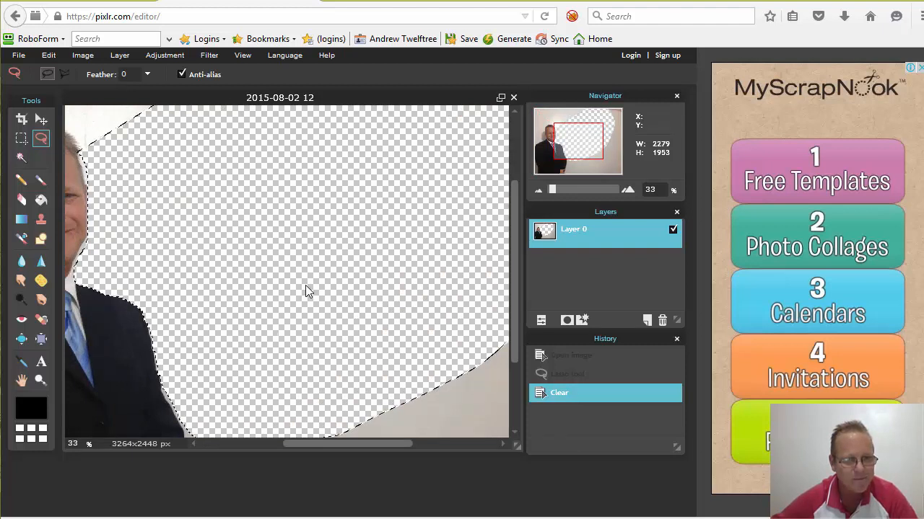
drag(393, 444, 347, 445)
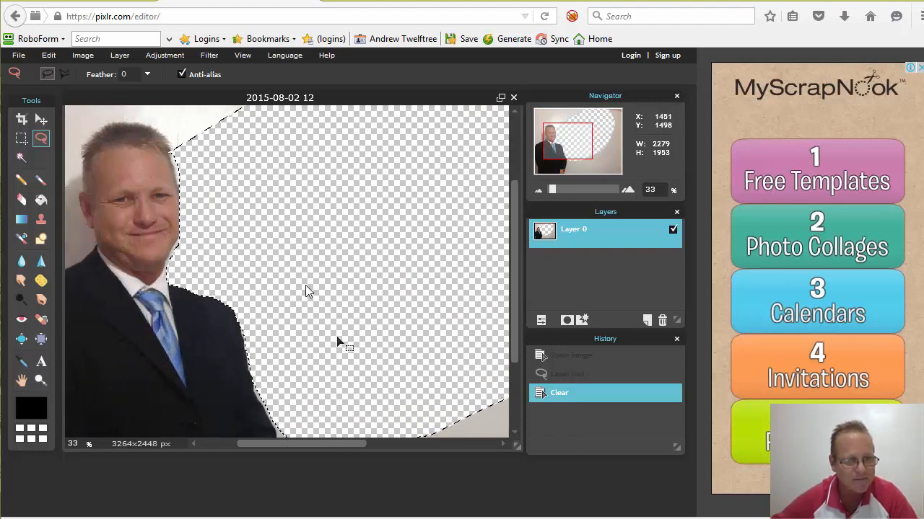
drag(339, 342, 339, 339)
mouse_move(514, 288)
mouse_down()
mouse_move(514, 339)
mouse_move(514, 301)
mouse_up()
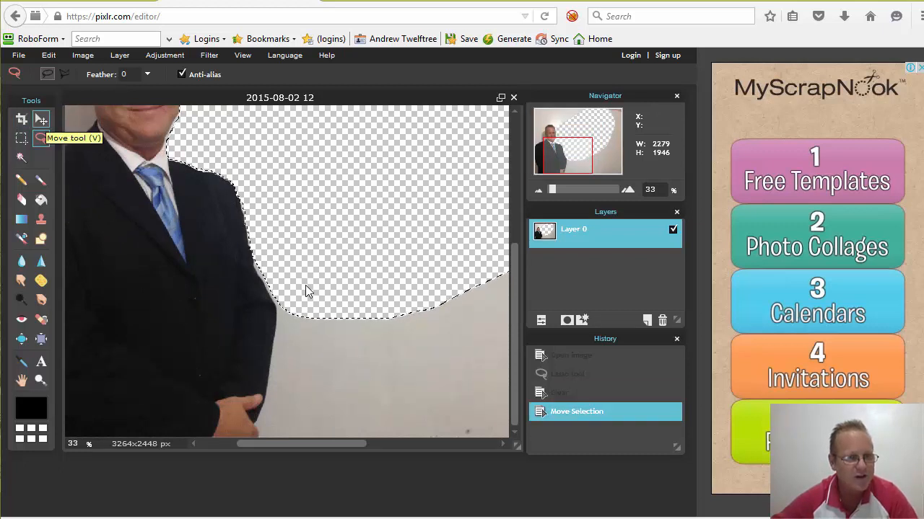
- Shift the photo up and erase the leftover wall from the suit's edge down to the bottom
key(v)
drag(241, 241, 233, 288)
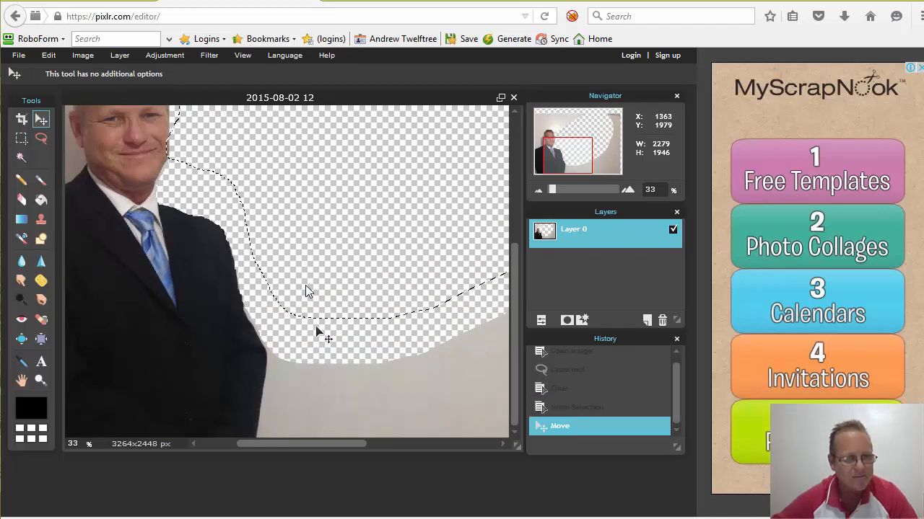
drag(307, 292, 311, 195)
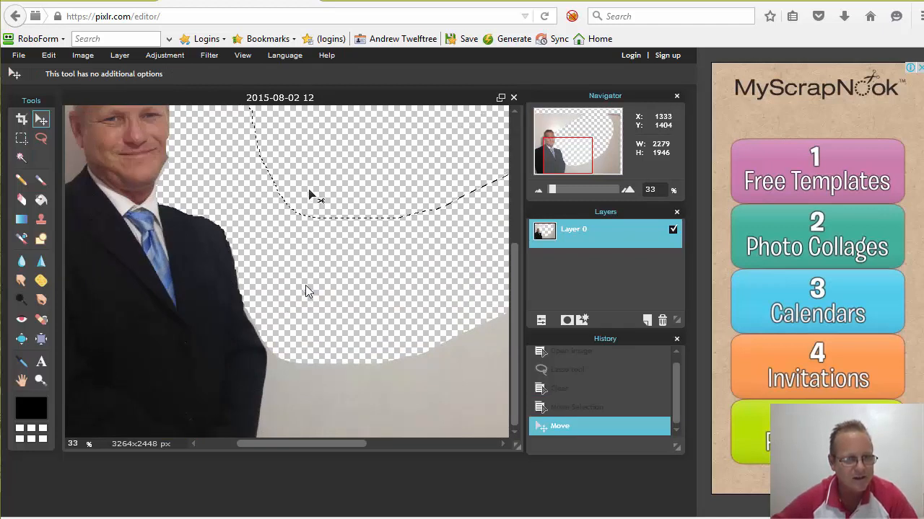
drag(271, 289, 245, 157)
key(l)
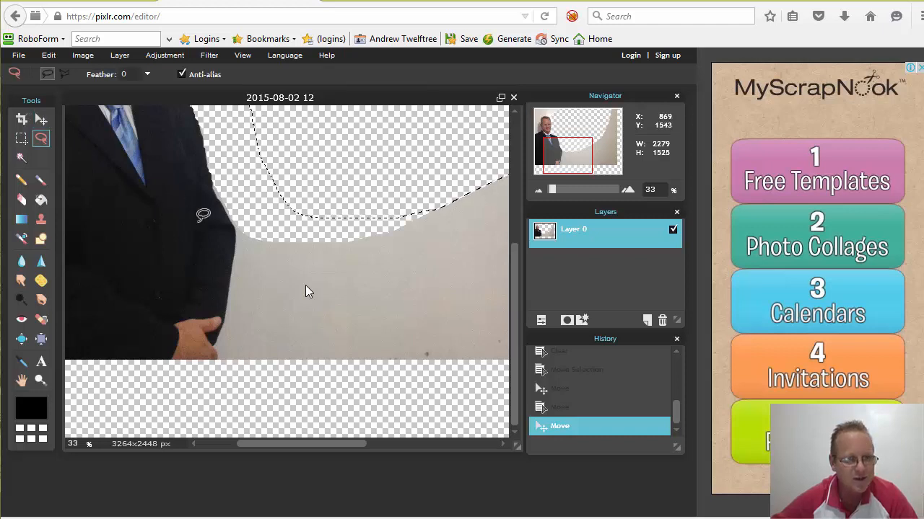
drag(230, 201, 230, 218)
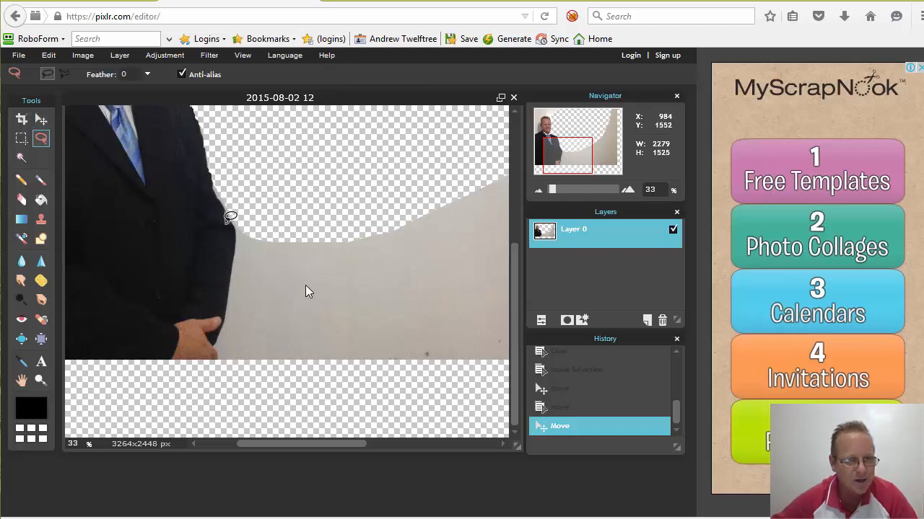
mouse_move(235, 254)
mouse_down()
mouse_move(211, 352)
mouse_move(324, 385)
mouse_move(537, 362)
mouse_up()
drag(573, 152, 441, 120)
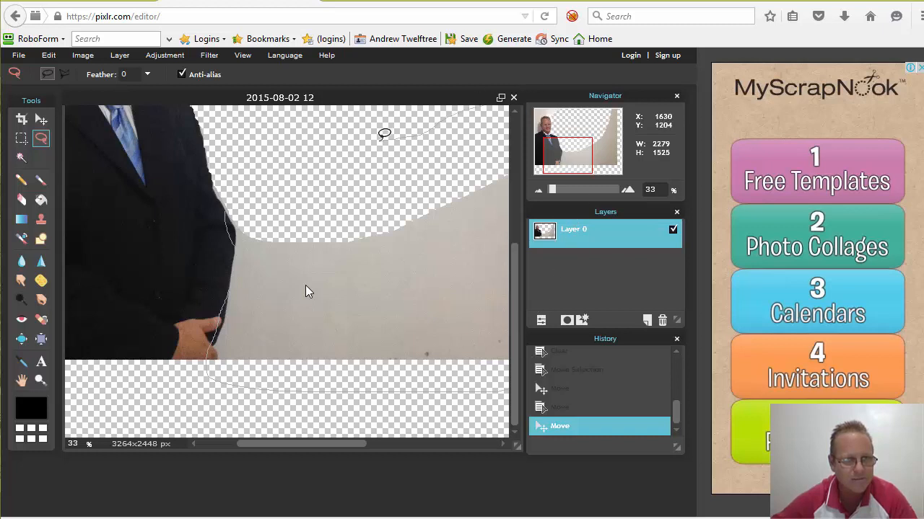
drag(384, 134, 386, 140)
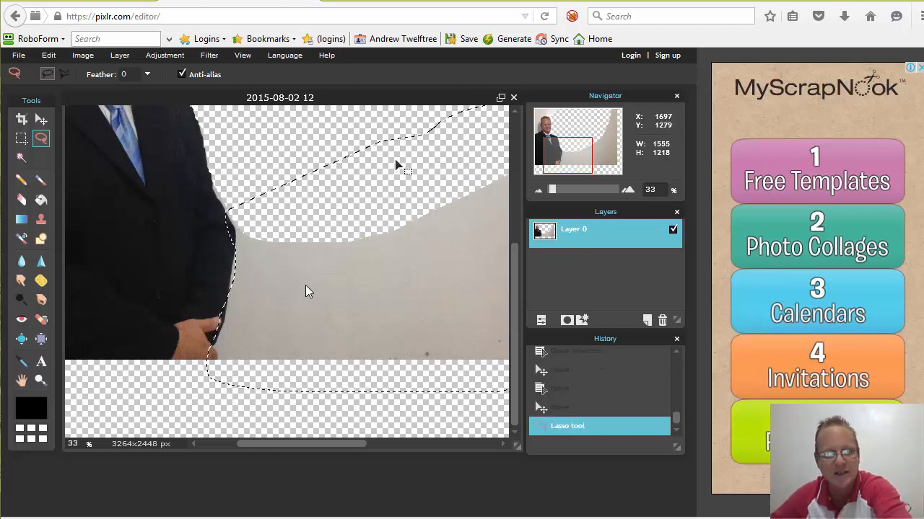
key(Delete)
- Move the photo left and erase the beige wall strip along the canvas's right side
scroll(361, 218, down, 3)
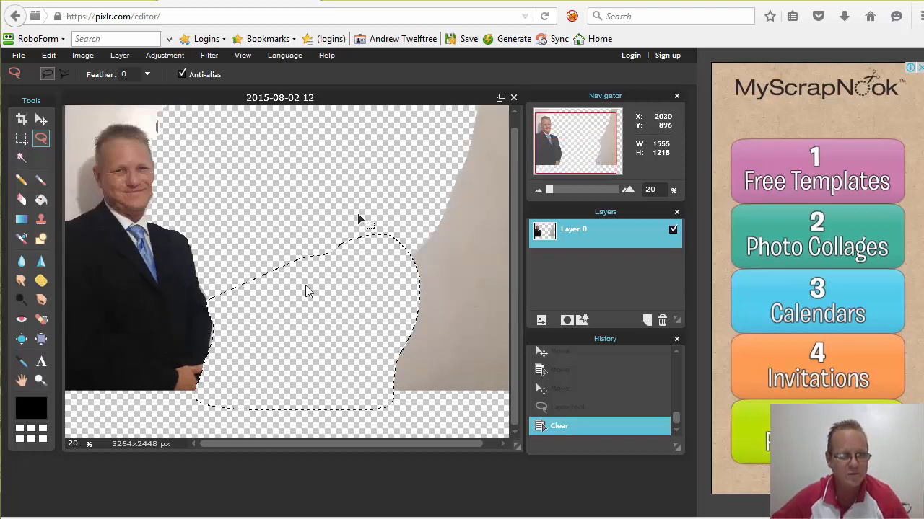
scroll(361, 219, down, 3)
drag(343, 252, 195, 271)
click(41, 119)
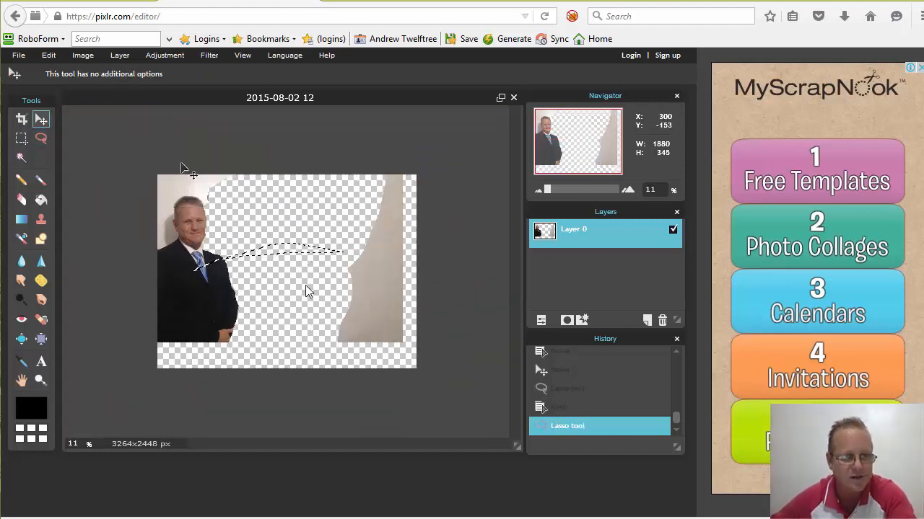
drag(313, 214, 261, 235)
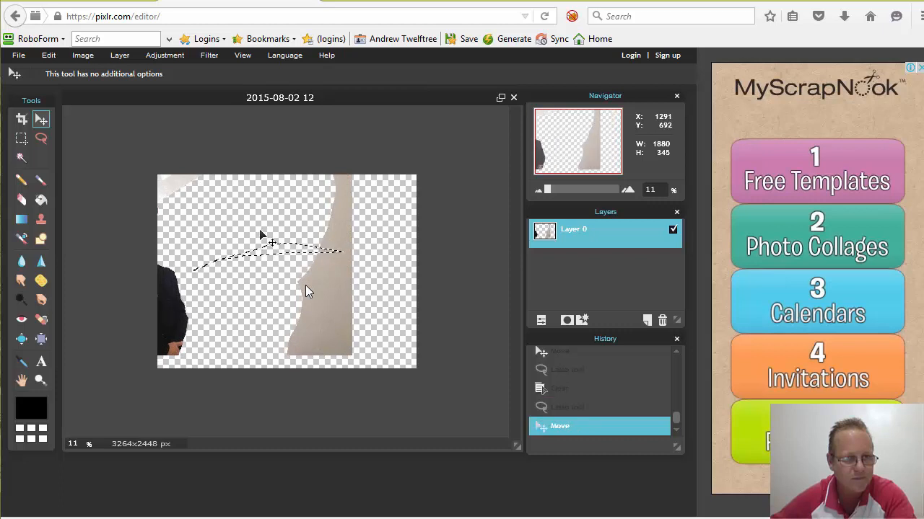
scroll(261, 235, down, 2)
scroll(261, 236, up, 2)
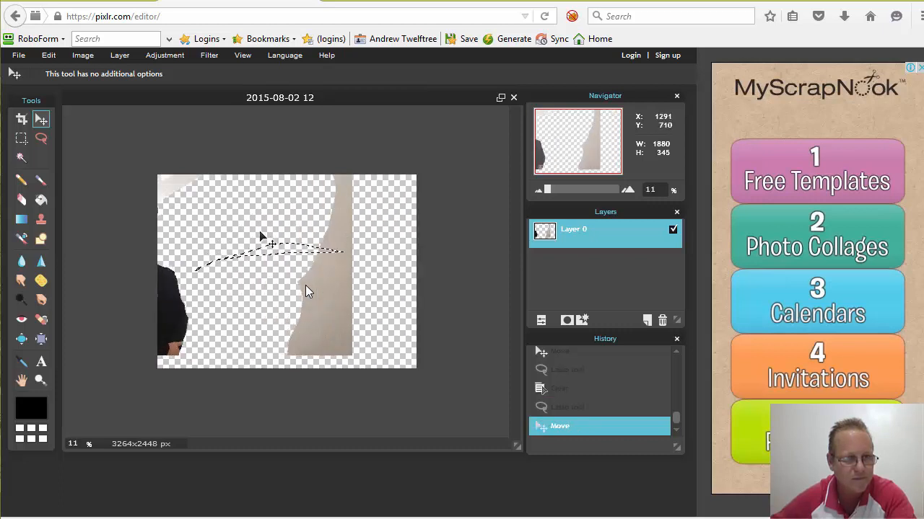
click(42, 139)
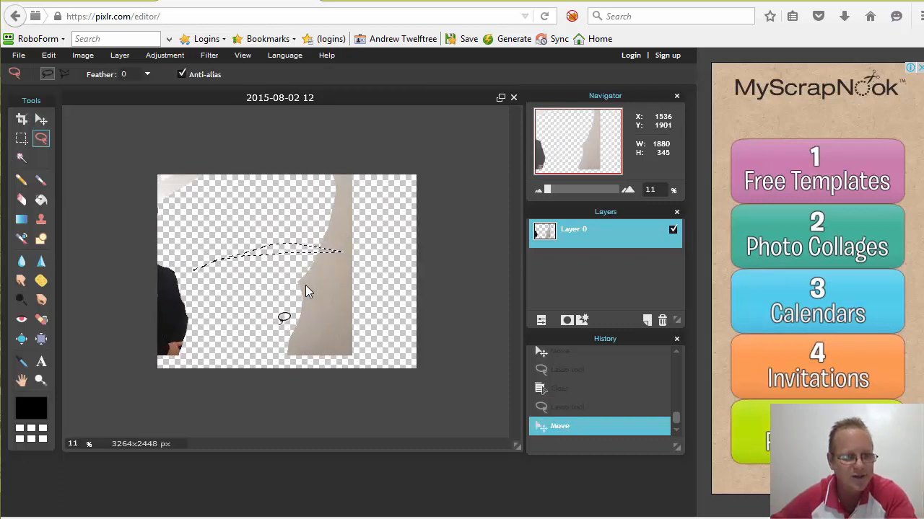
click(272, 343)
mouse_move(368, 379)
mouse_down()
mouse_move(397, 359)
mouse_move(404, 156)
mouse_up()
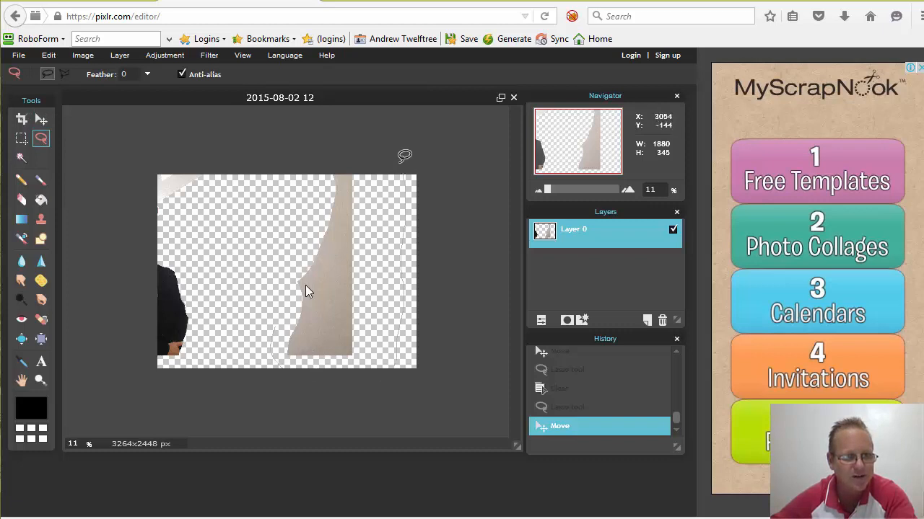
drag(269, 159, 248, 225)
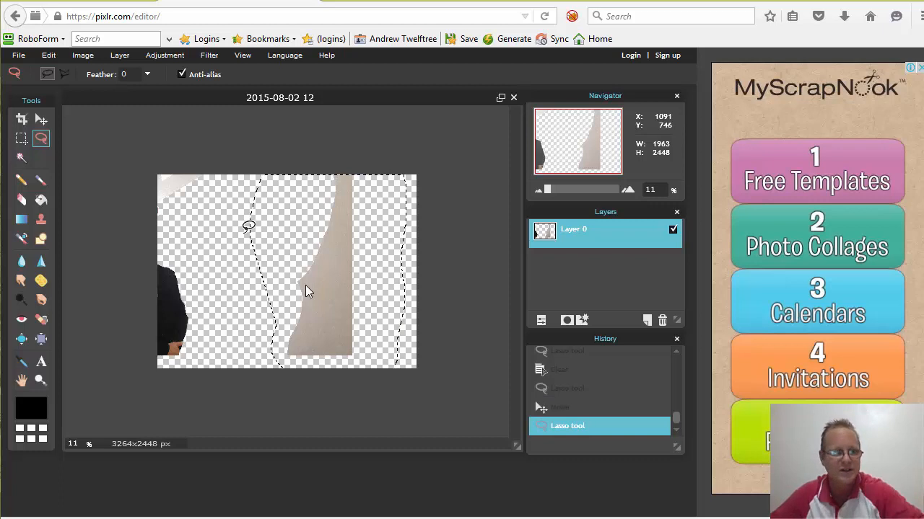
key(Delete)
scroll(305, 290, down, 1)
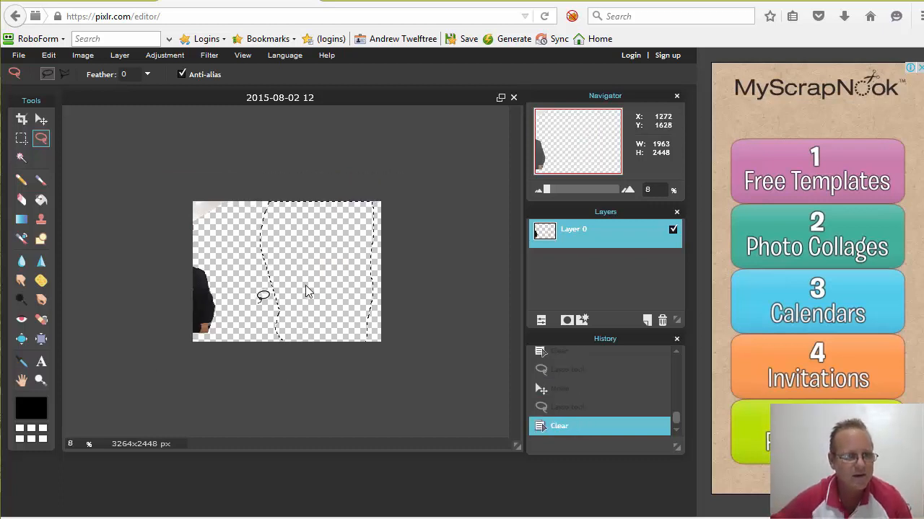
scroll(306, 291, up, 3)
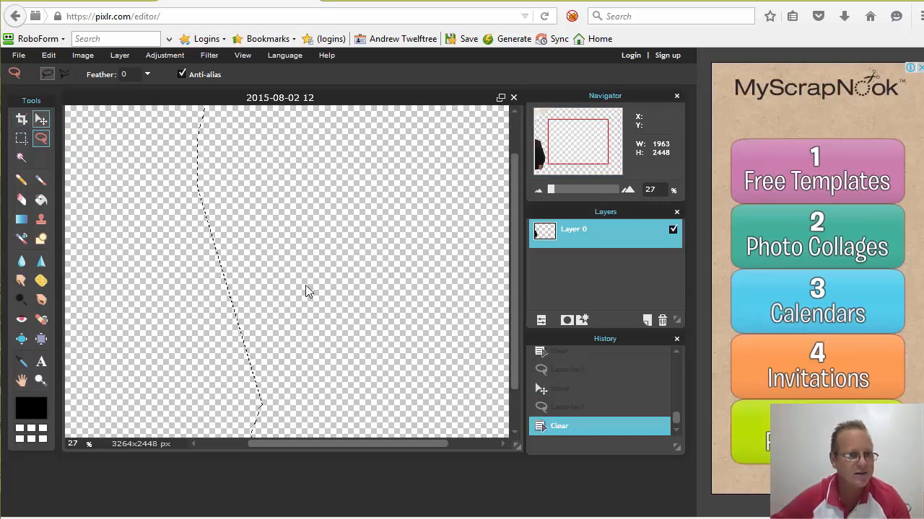
- Move the photo right to show the man, then discard a misdrawn selection around his head
key(v)
mouse_move(137, 220)
mouse_down()
mouse_move(559, 303)
mouse_move(557, 311)
mouse_up()
click(41, 139)
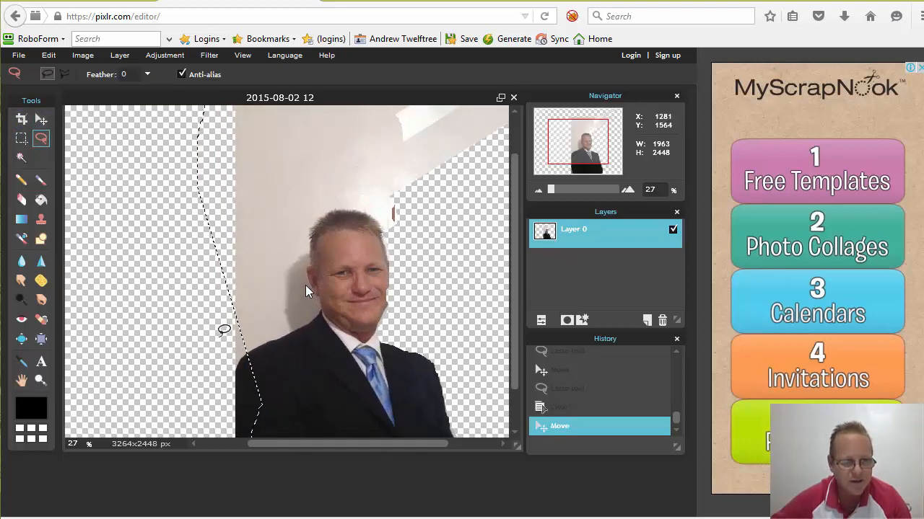
mouse_move(245, 358)
mouse_down()
mouse_move(312, 326)
mouse_move(322, 307)
mouse_move(312, 266)
mouse_move(323, 232)
mouse_move(331, 214)
mouse_move(353, 207)
mouse_up()
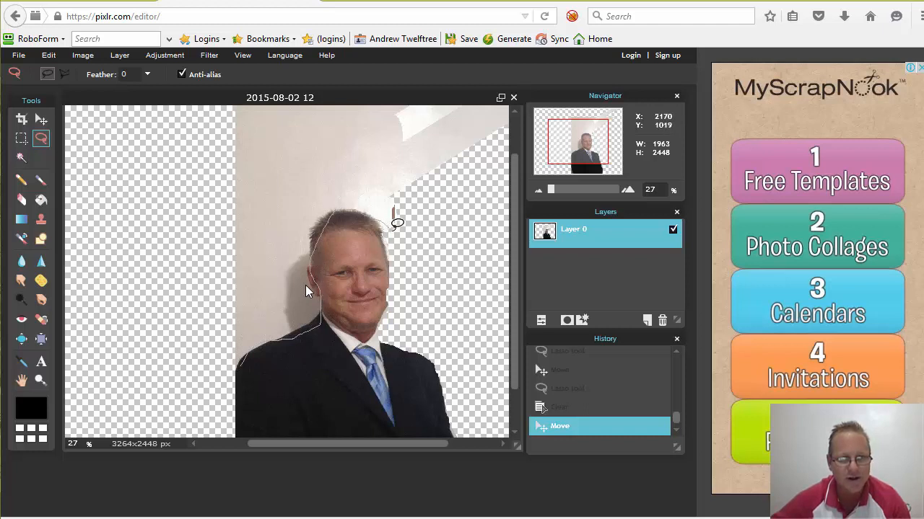
mouse_move(419, 236)
mouse_down()
mouse_move(467, 240)
mouse_move(502, 129)
mouse_move(492, 92)
mouse_up()
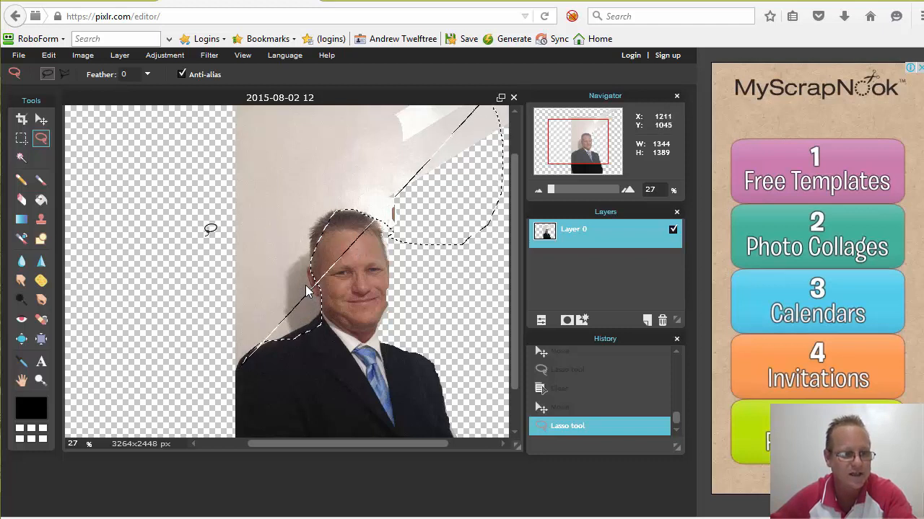
key(ctrl+z)
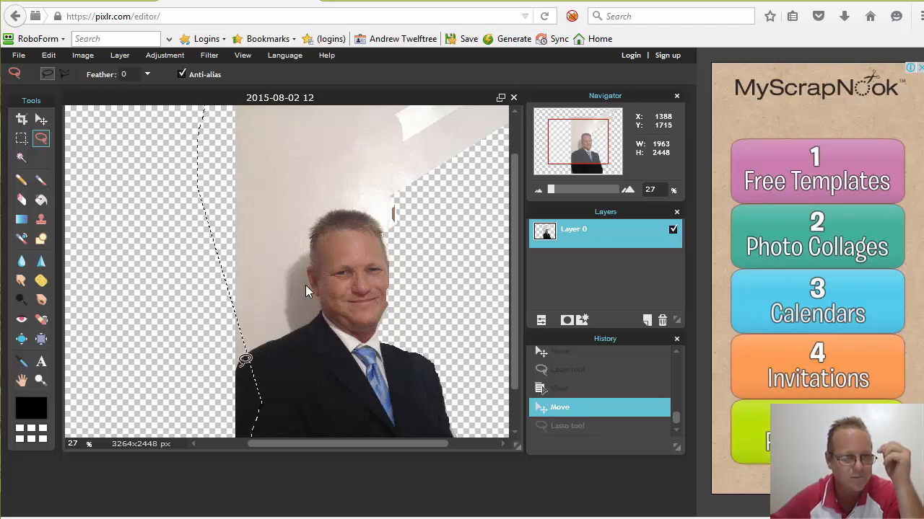
click(277, 328)
- Erase the wall left of the man's head and beside his hair to transparency
mouse_move(290, 334)
mouse_down()
mouse_move(317, 324)
mouse_move(324, 307)
mouse_move(322, 214)
mouse_up()
mouse_move(267, 153)
mouse_down()
mouse_move(226, 146)
mouse_move(225, 156)
mouse_up()
key(Delete)
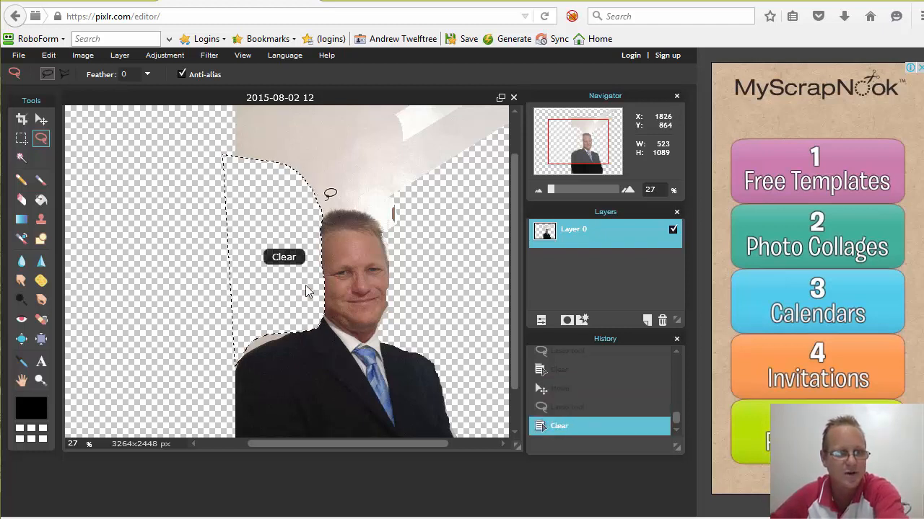
mouse_move(318, 226)
mouse_down()
mouse_move(353, 213)
mouse_move(213, 206)
mouse_up()
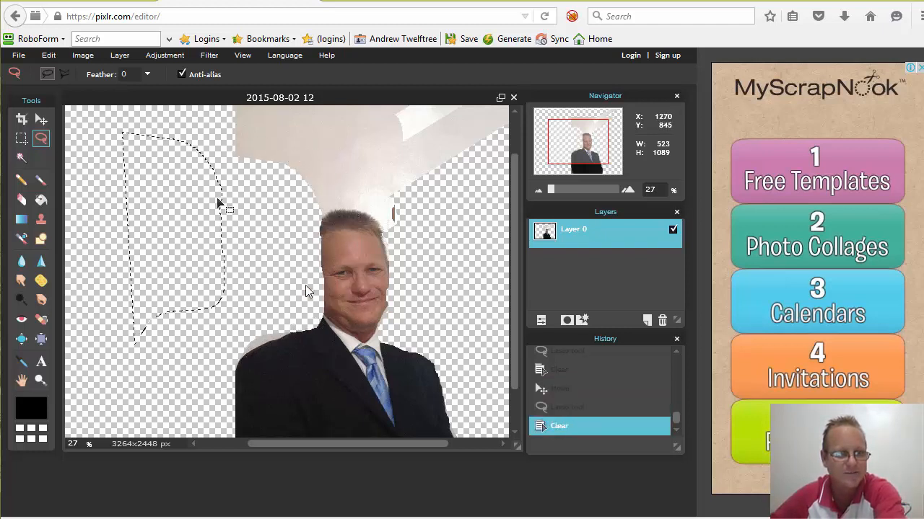
mouse_move(317, 229)
mouse_down()
mouse_move(391, 209)
mouse_move(496, 123)
mouse_up()
key(Delete)
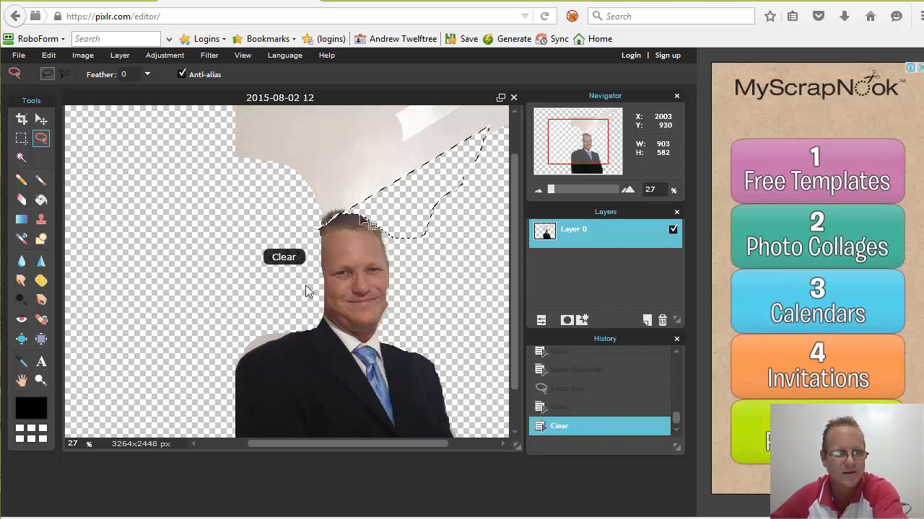
- Erase the wall patch remaining above the man's head
click(306, 290)
mouse_move(220, 77)
mouse_down()
mouse_move(133, 141)
mouse_move(274, 216)
mouse_up()
key(Delete)
scroll(291, 225, down, 2)
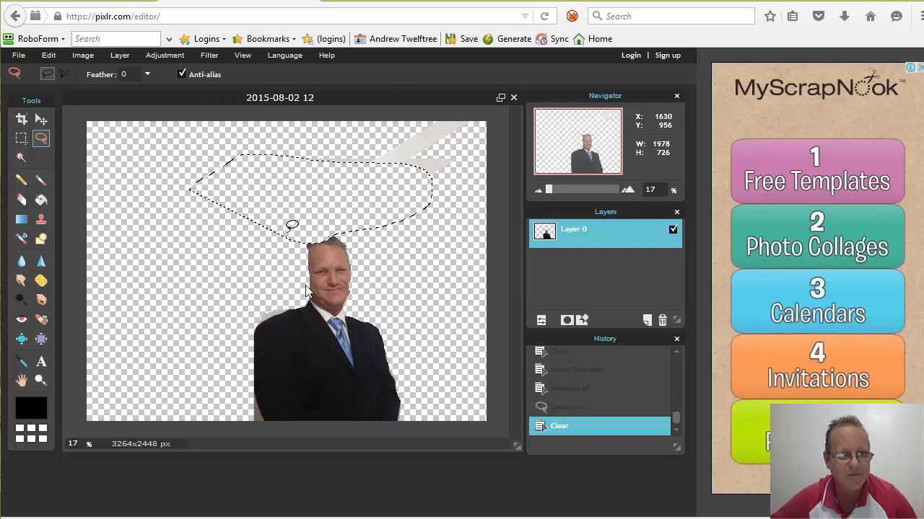
- Nudge the photo right and erase the faint grey streak above the head
key(v)
scroll(202, 259, down, 1)
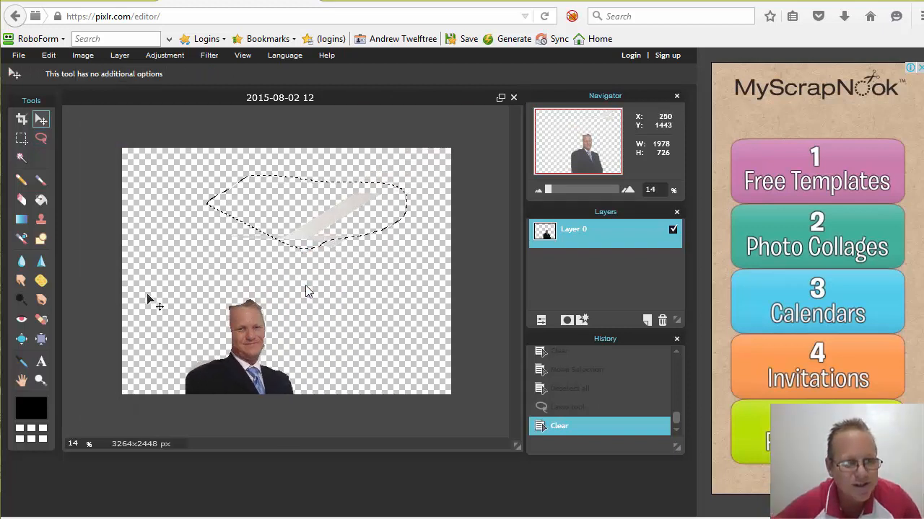
drag(148, 298, 152, 301)
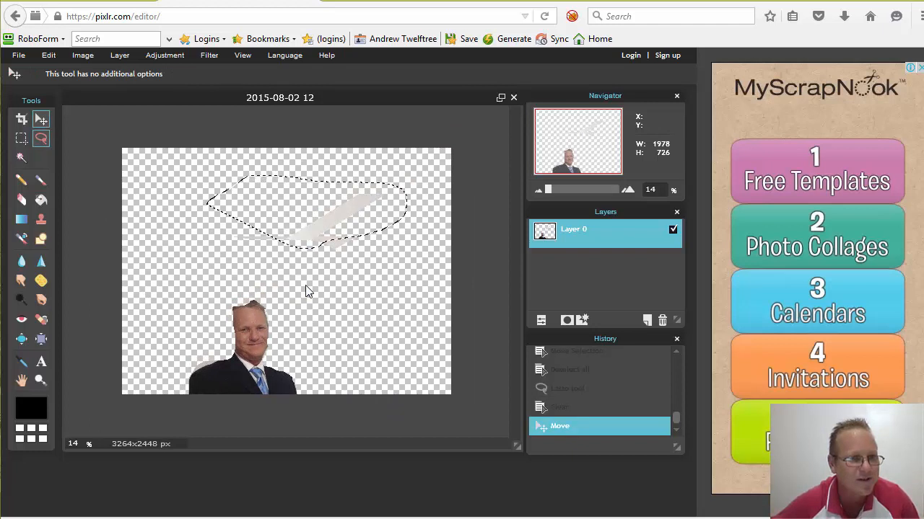
key(l)
mouse_move(216, 260)
mouse_down()
mouse_move(294, 278)
mouse_move(418, 251)
mouse_move(456, 195)
mouse_move(390, 150)
mouse_move(266, 149)
mouse_move(205, 171)
mouse_move(202, 204)
mouse_up()
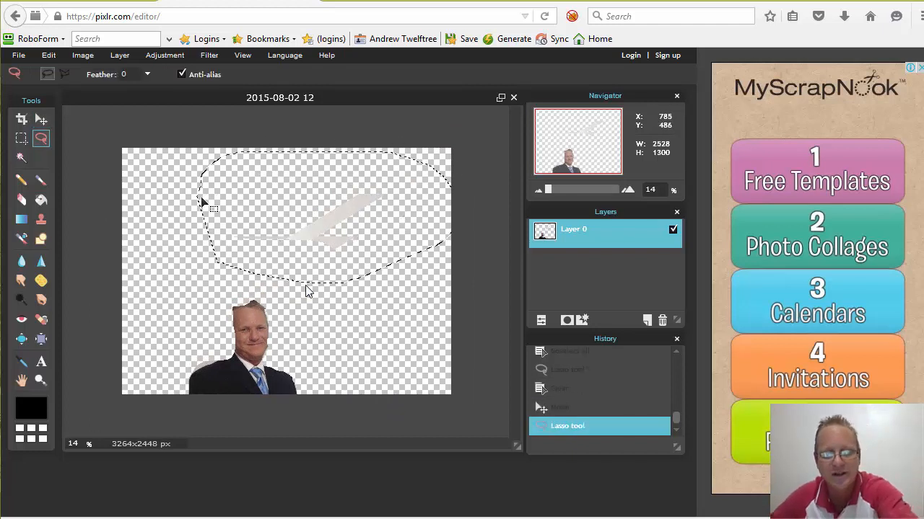
key(Delete)
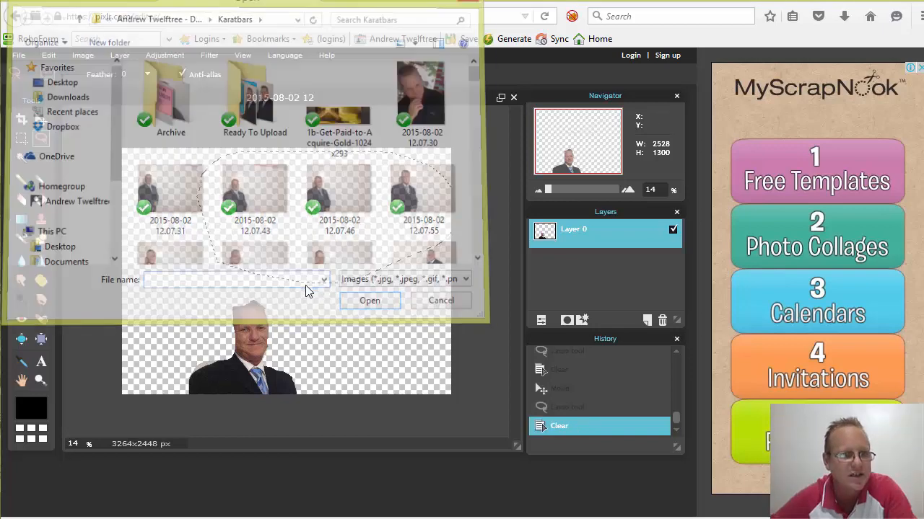
key(ctrl+o)
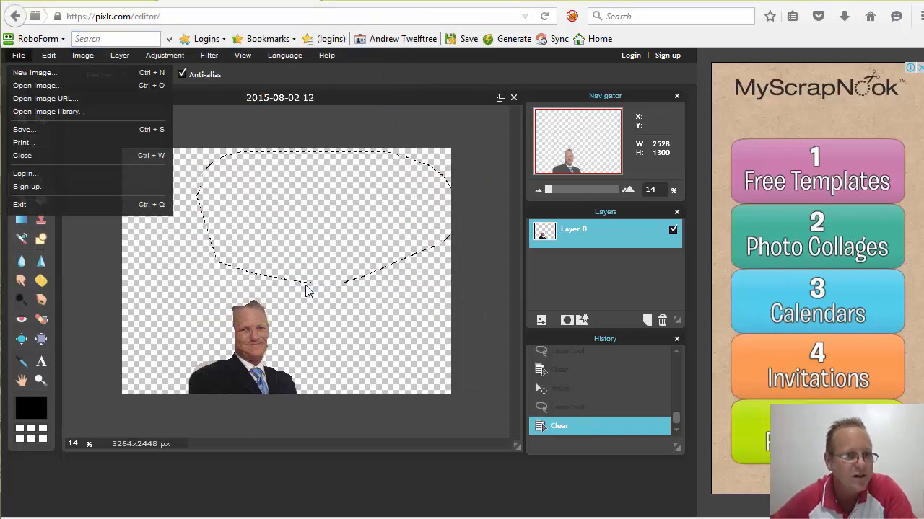
key(Down)
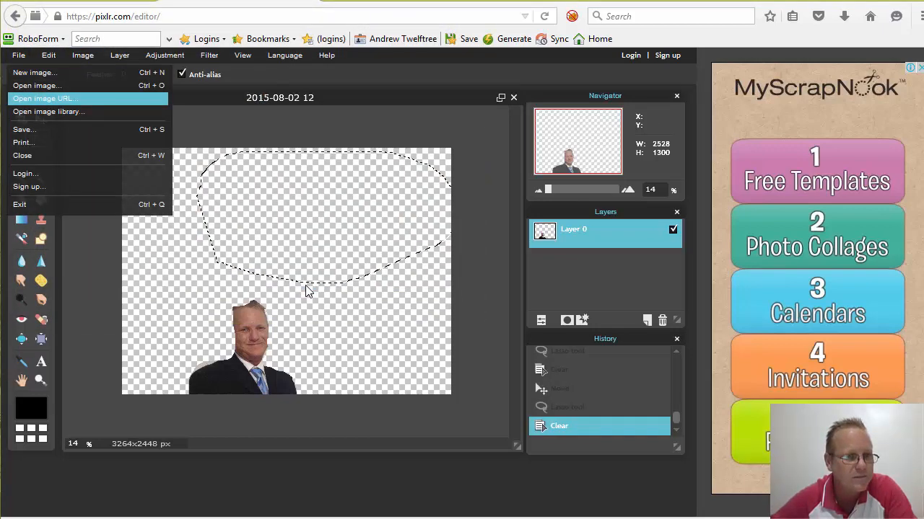
key(Down)
key(Down)
key(Return)
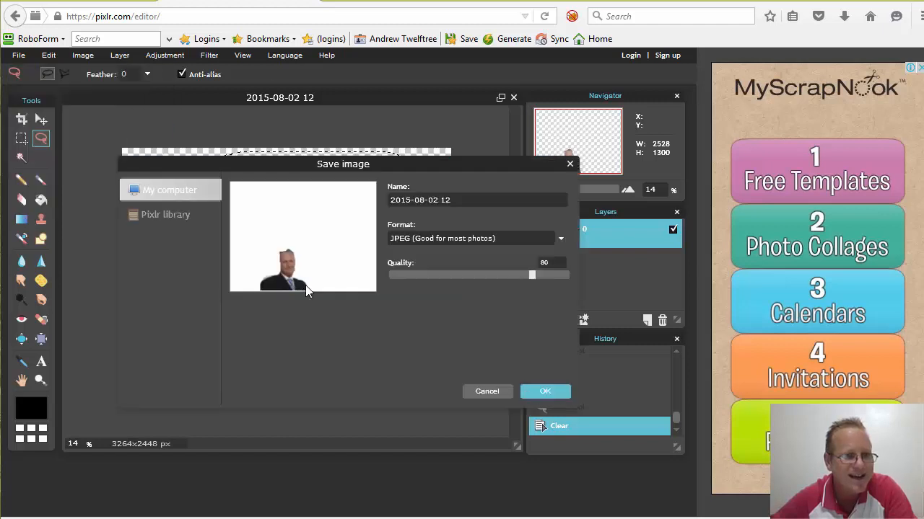
key(Return)
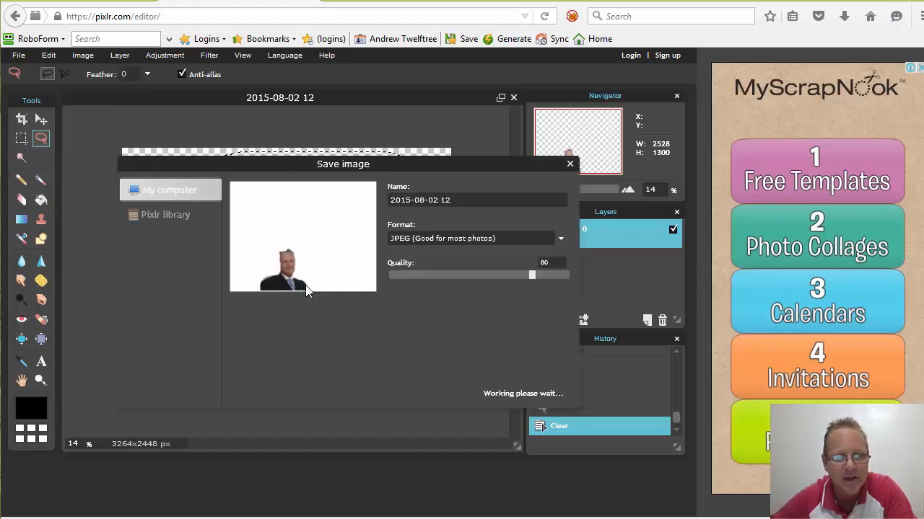
key(Down)
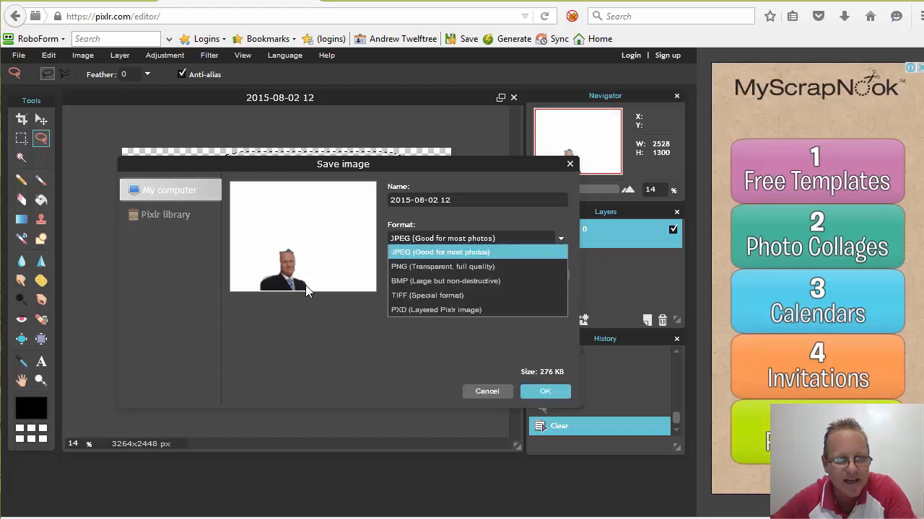
key(Down)
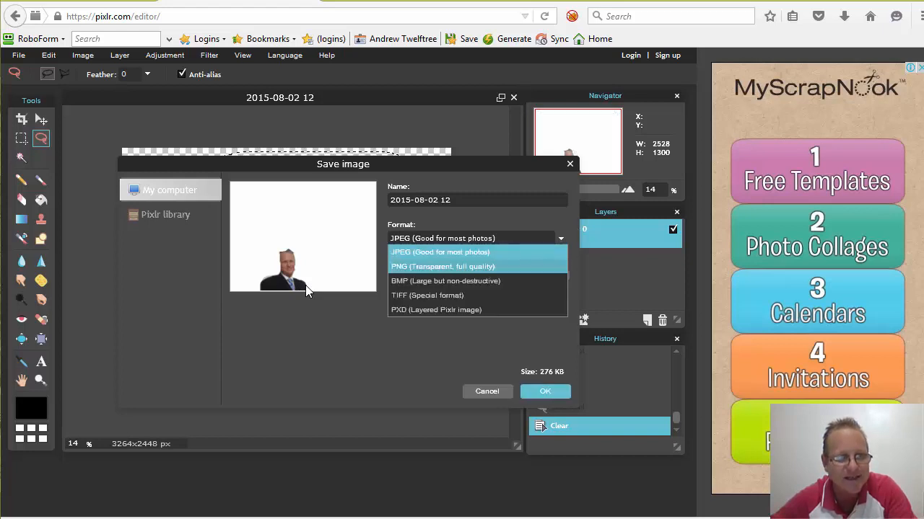
key(Return)
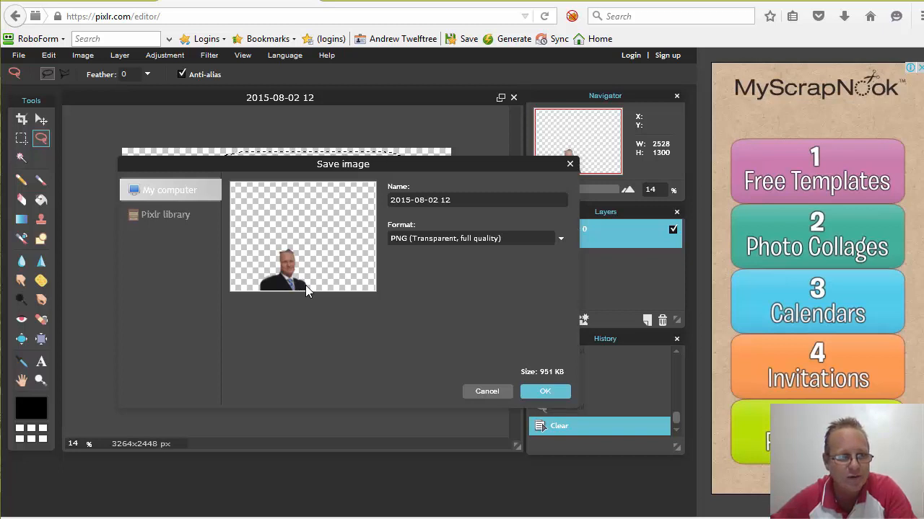
key(Return)
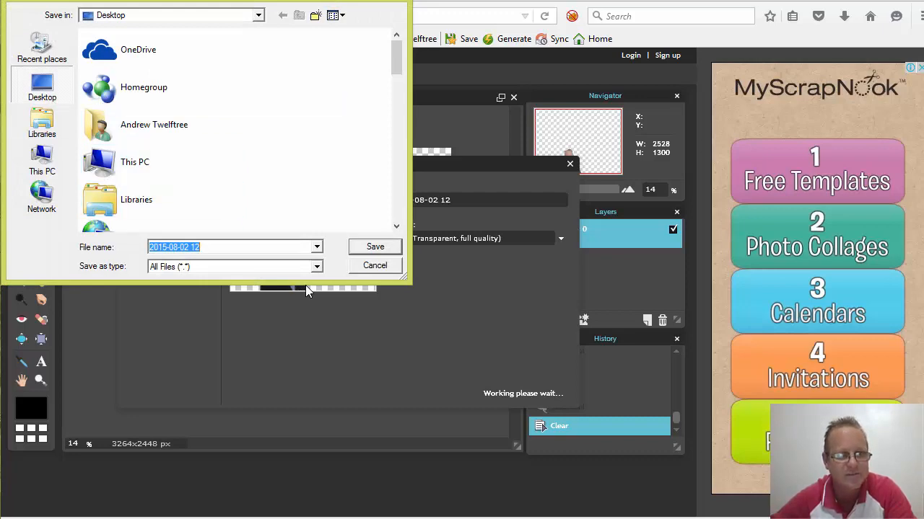
key(Return)
key(Left)
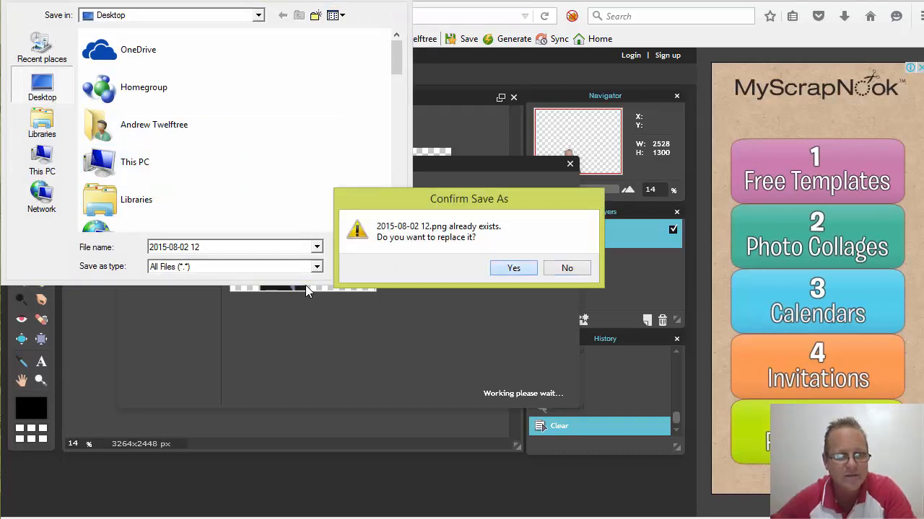
key(Return)
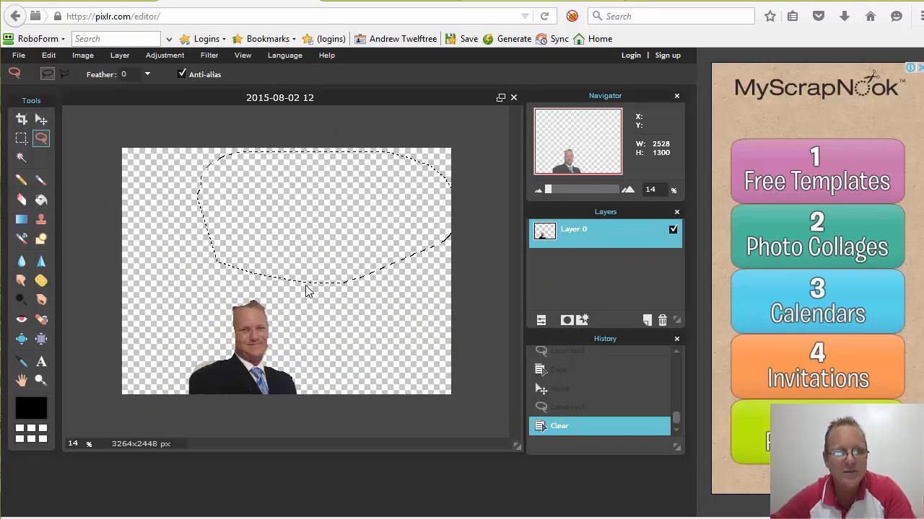
- Back in the Canva banner, delete the old headshot and upload 2015-08-02 12.png
key(ctrl+Tab)
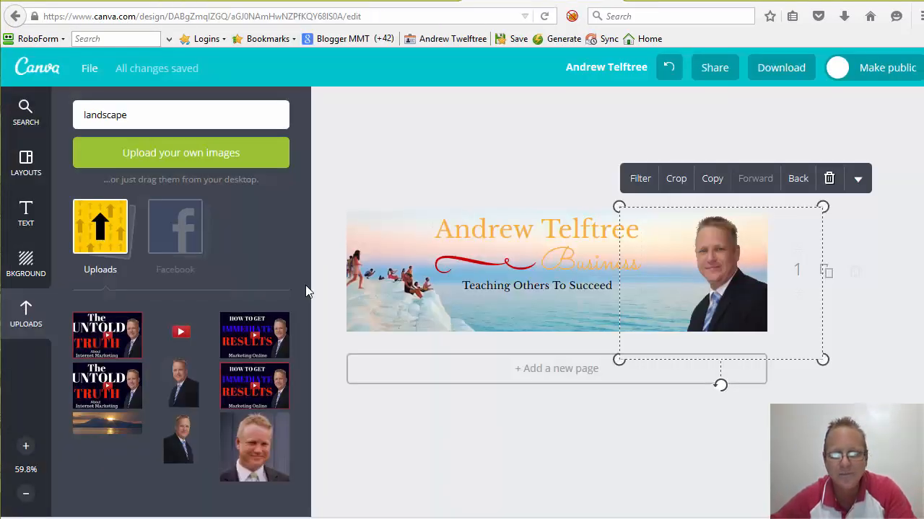
key(Delete)
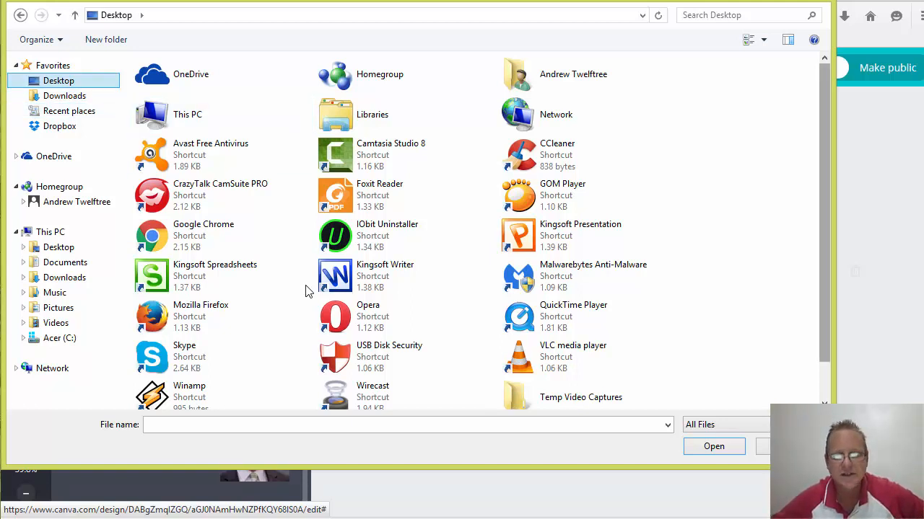
scroll(305, 291, down, 1)
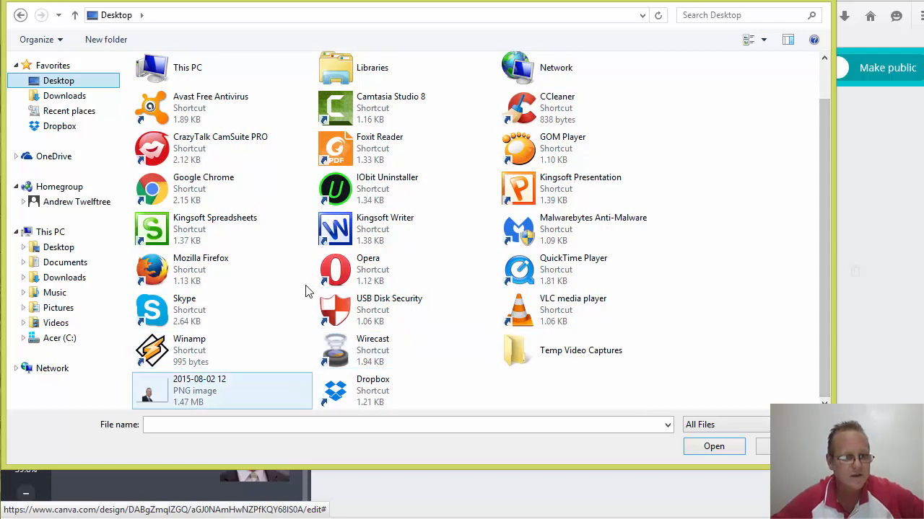
key(space)
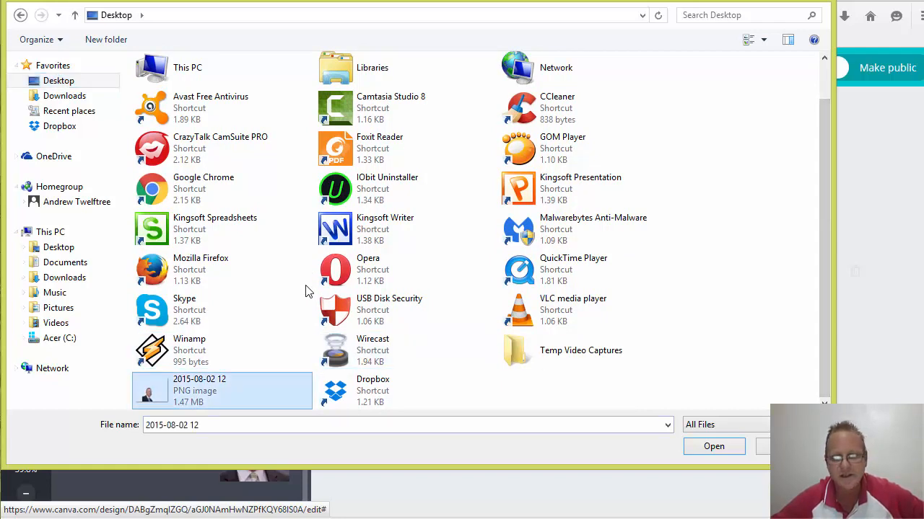
key(Return)
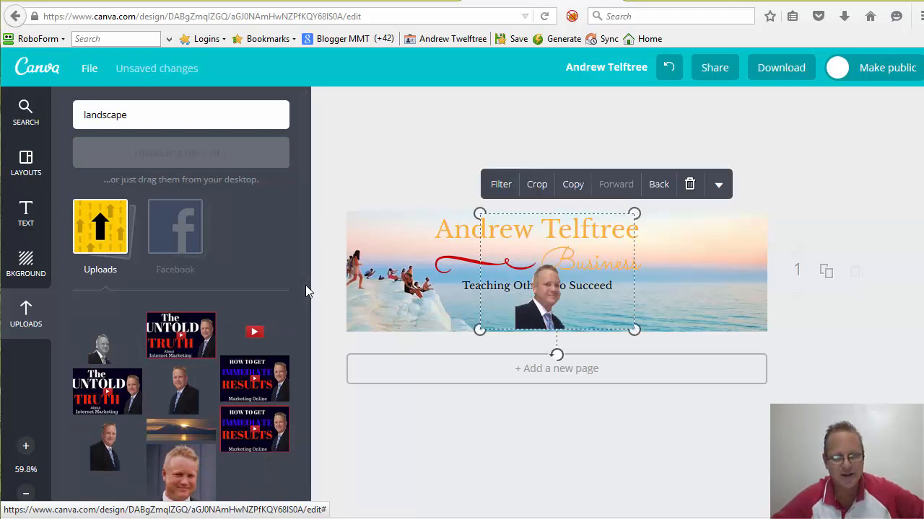
- Move the headshot to the banner's right edge, enlarge it from the top-right corner, then deselect
key(shift+Right)
key(shift+Right)
key(shift+Right)
key(shift+Right)
key(shift+Right)
key(shift+Right)
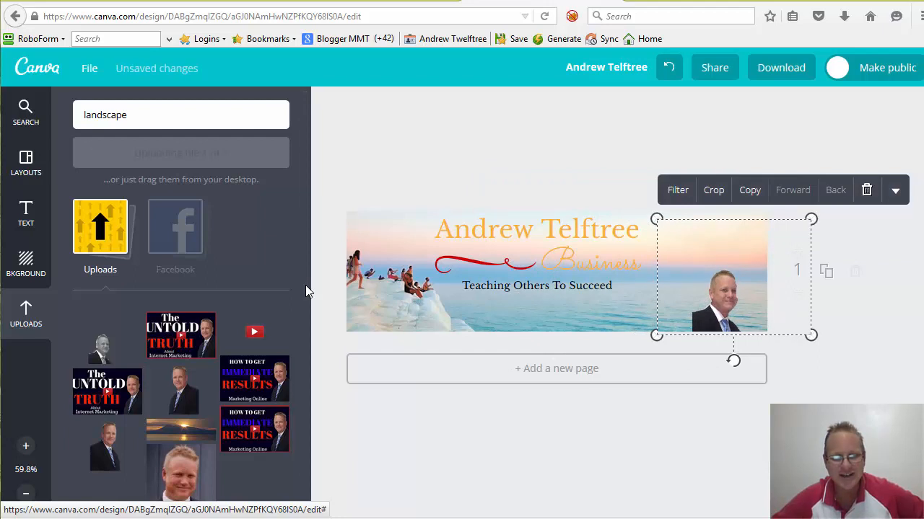
drag(810, 219, 881, 166)
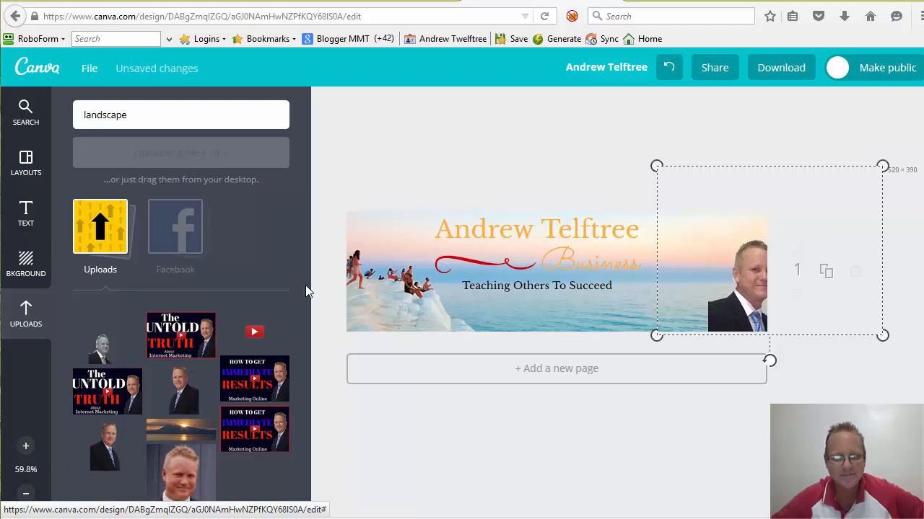
key(shift+Left)
key(shift+Left)
key(shift+Left)
key(shift+Left)
key(shift+Left)
key(shift+Left)
key(shift+Left)
key(shift+Left)
key(shift+Left)
key(shift+Left)
key(shift+Left)
key(shift+Left)
key(shift+Left)
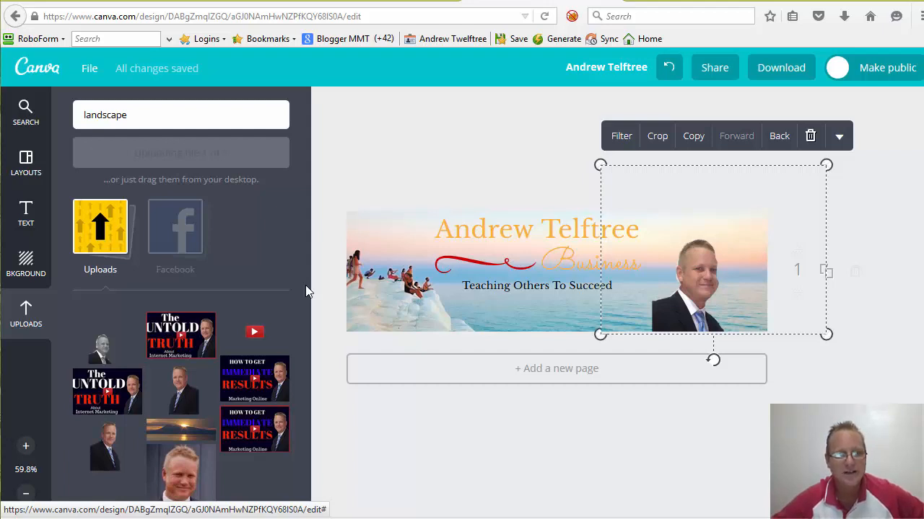
key(Escape)
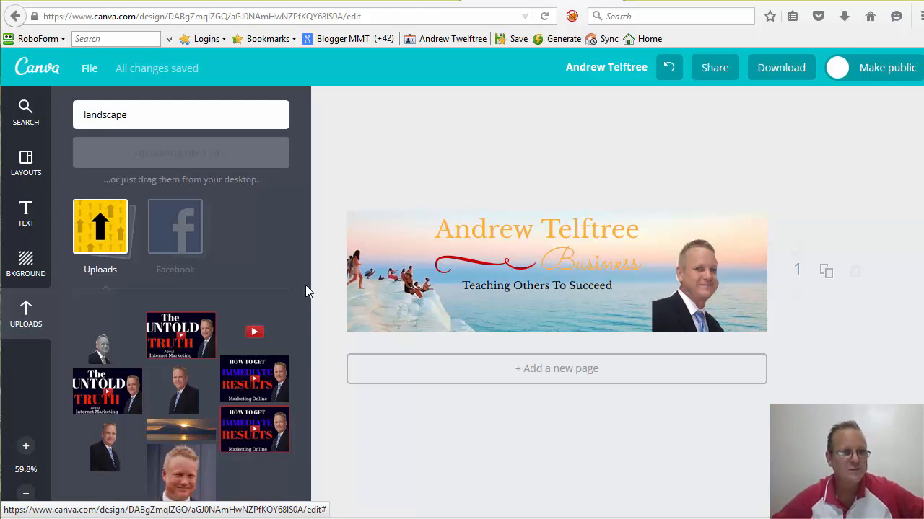
- Bring up Canva's file options to export the banner as a JPG
key(ctrl+s)
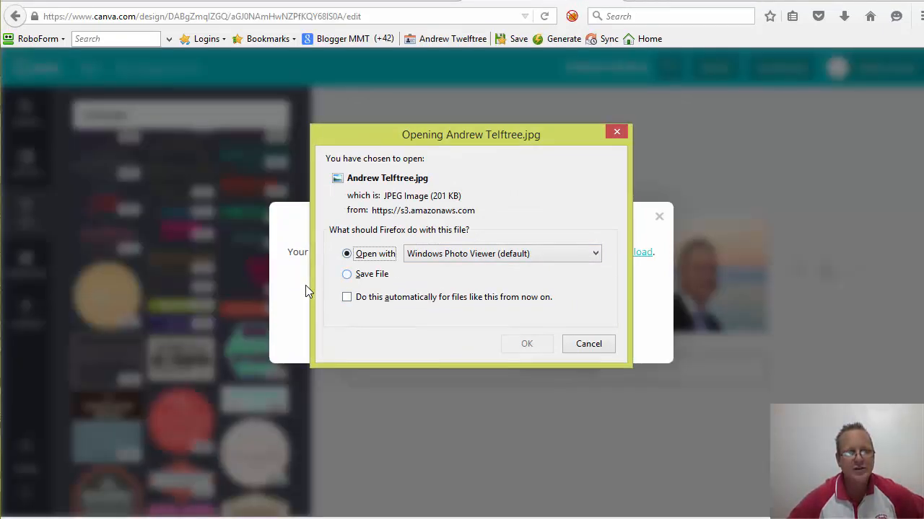
- Choose Save File in Firefox's download dialog and confirm downloading the banner JPG
key(Down)
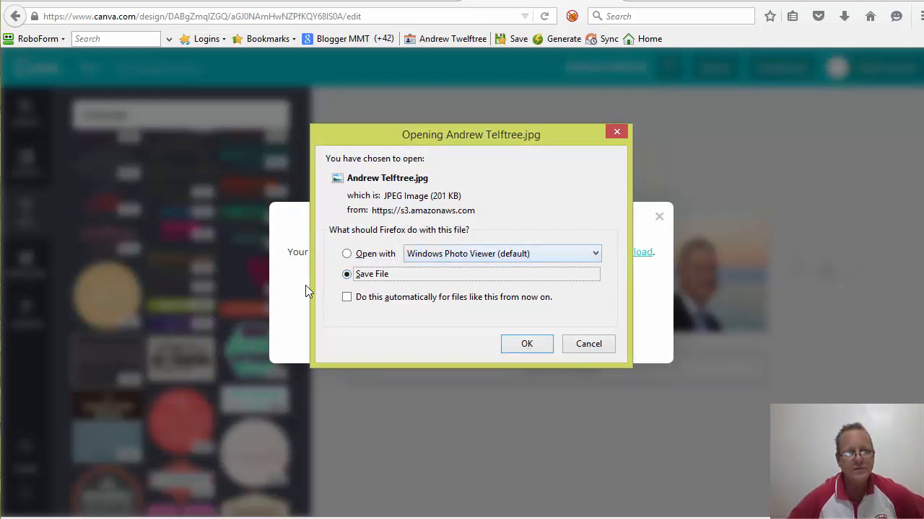
key(alt+Down)
key(Down)
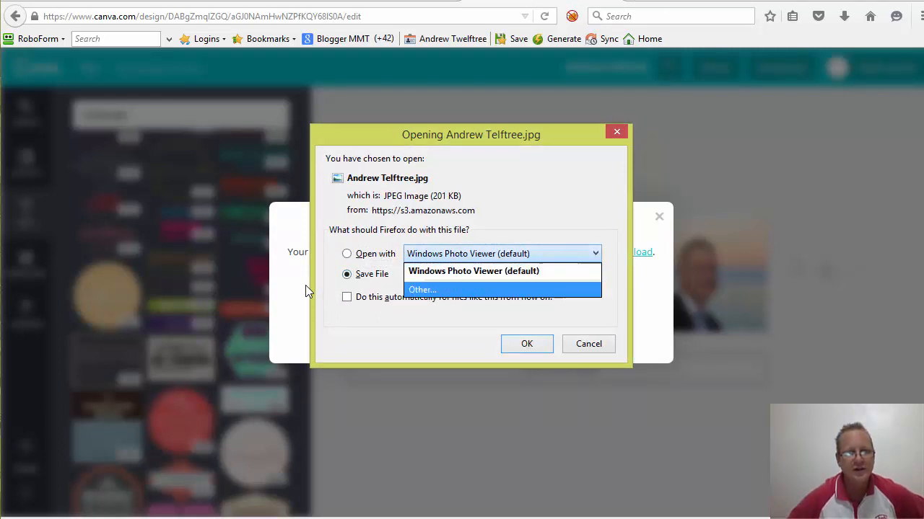
key(Up)
key(Escape)
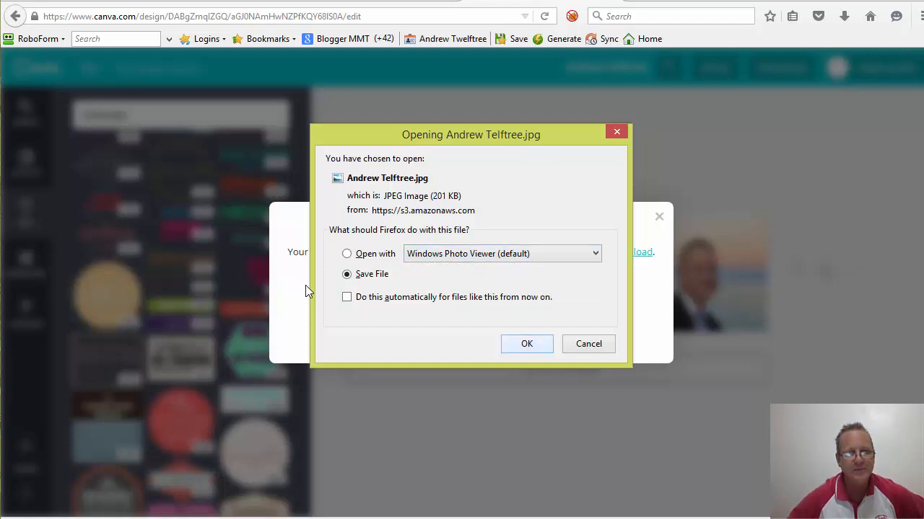
key(alt+o)
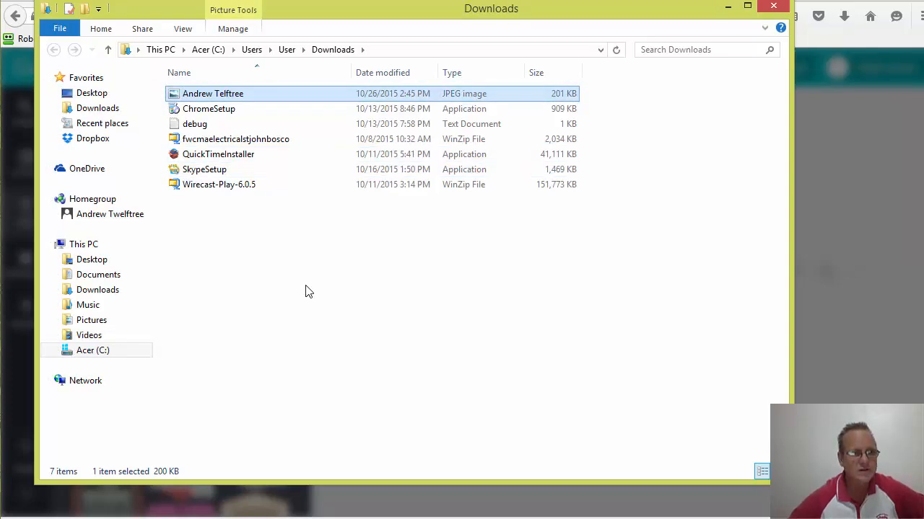
key(shift+F10)
key(Escape)
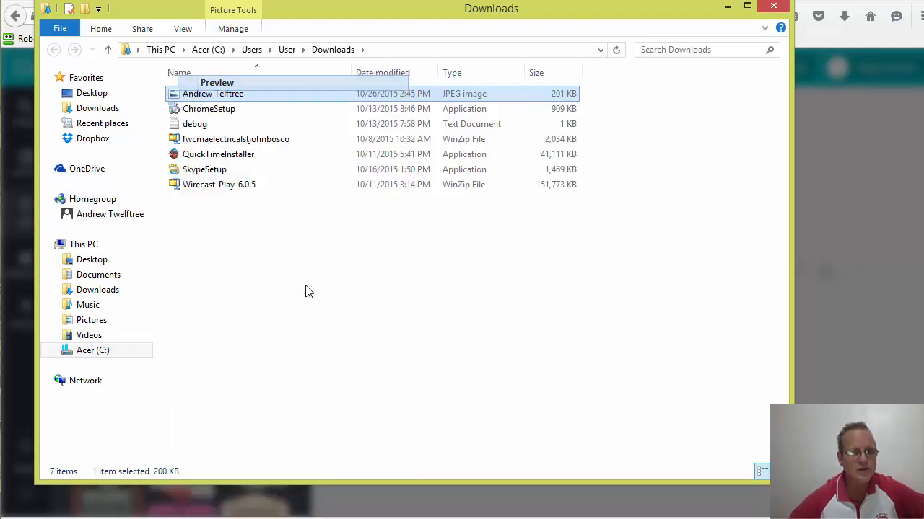
key(Return)
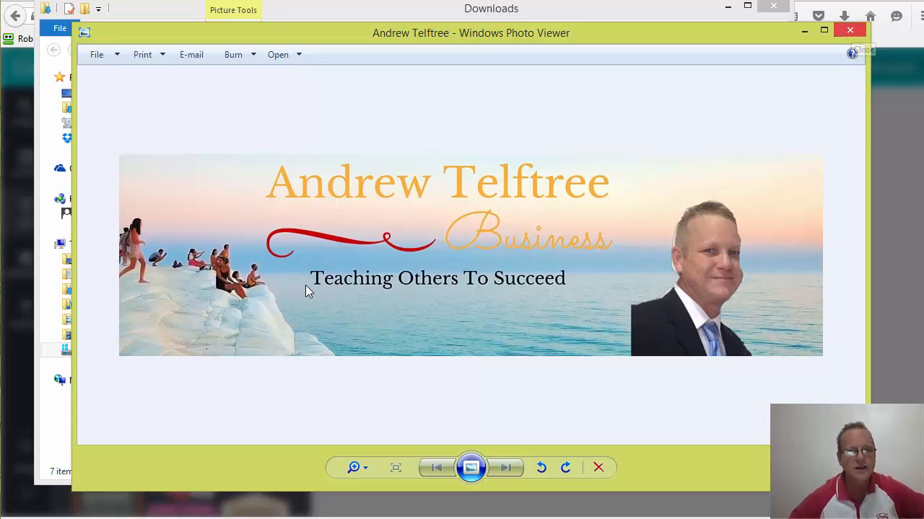
key(alt+F4)
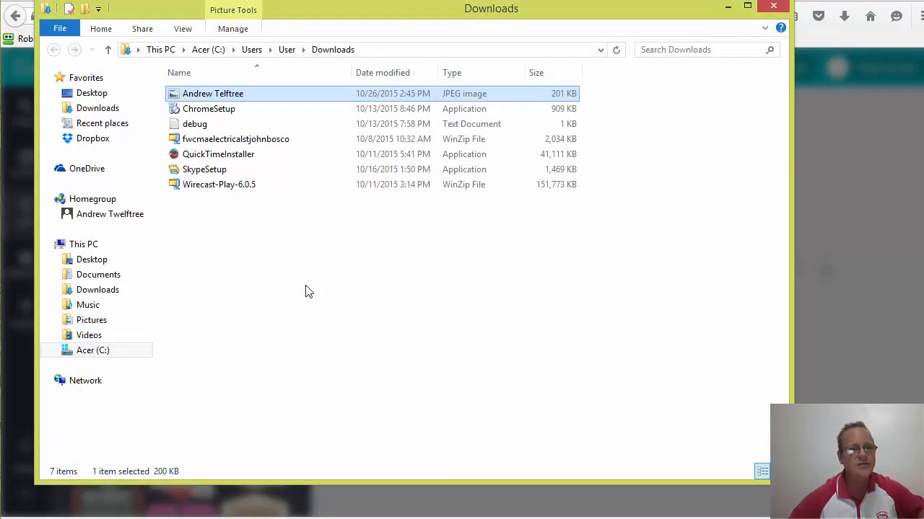